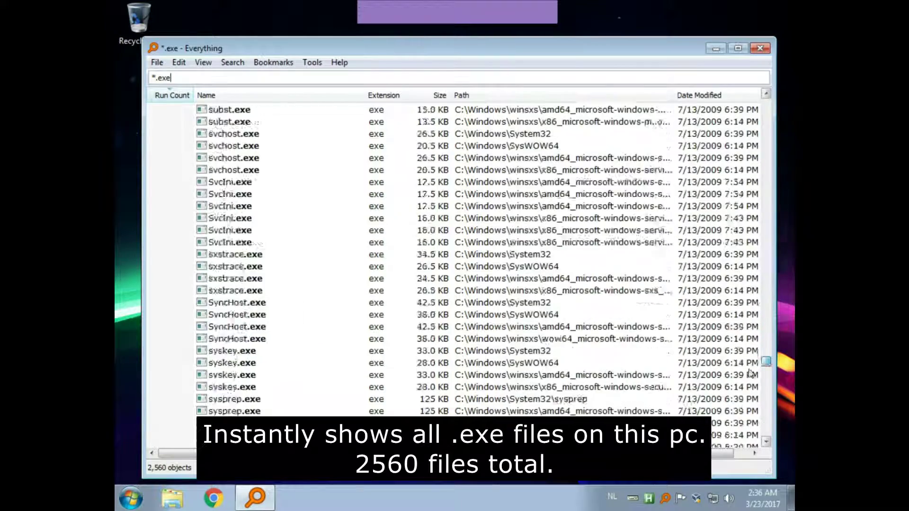
Step: Search for all files matching *.ini, and replace that query with notepad.exe
{"action": "left_click", "coordinate": [343, 77]}
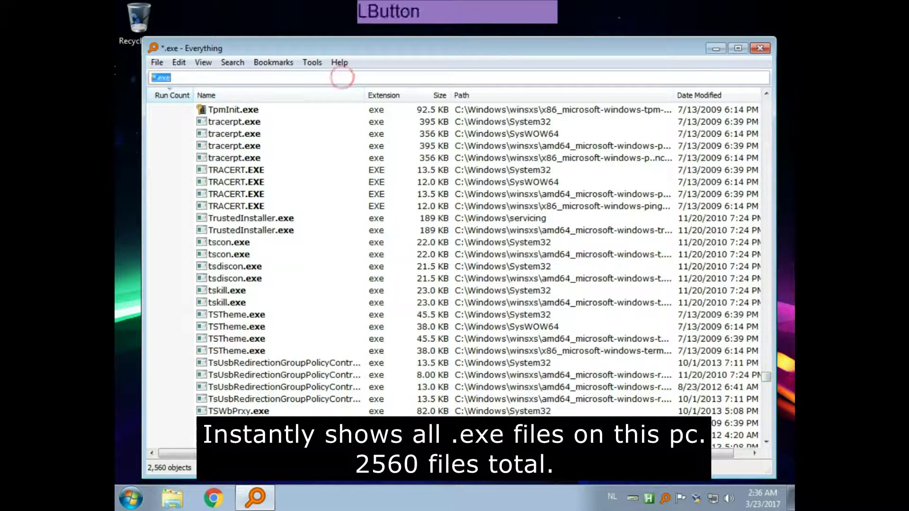
{"action": "type", "text": "*.ini"}
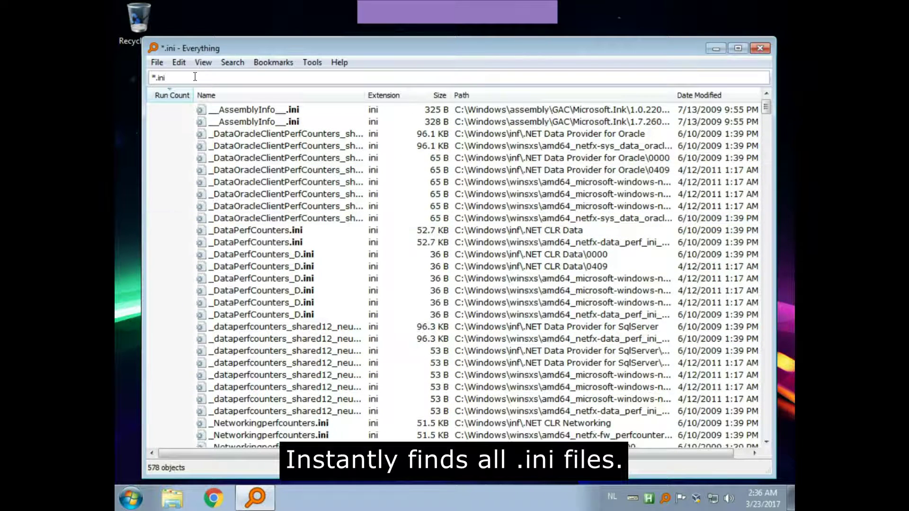
{"action": "key", "text": "BackSpace"}
{"action": "key", "text": "BackSpace"}
{"action": "key", "text": "BackSpace"}
{"action": "key", "text": "BackSpace"}
{"action": "key", "text": "BackSpace"}
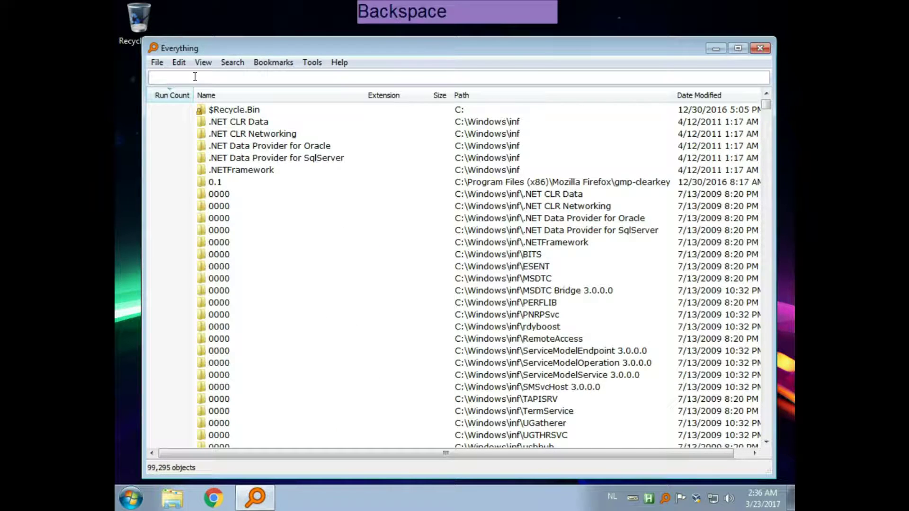
{"action": "type", "text": "notepa"}
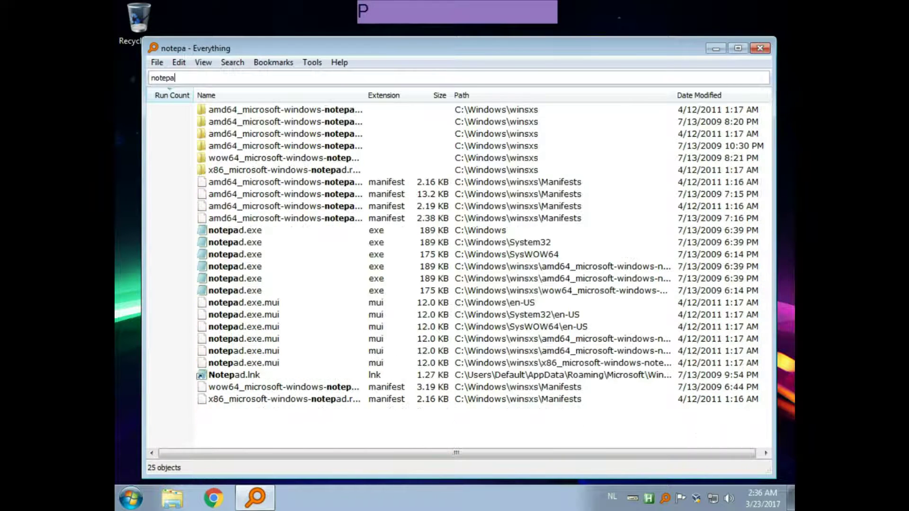
{"action": "type", "text": "d.exe"}
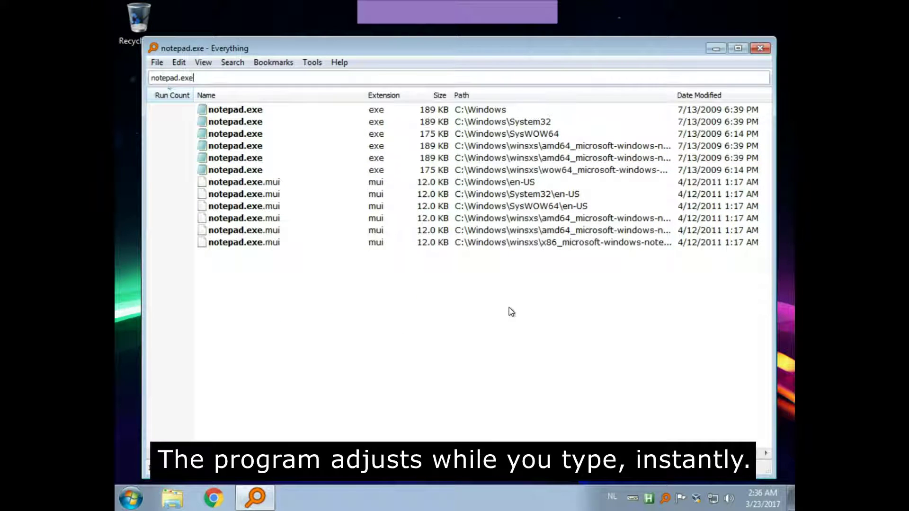
Step: Replace the search query with paint.ex to look for the Paint program
{"action": "left_click_drag", "start_coordinate": [294, 77], "coordinate": [117, 79]}
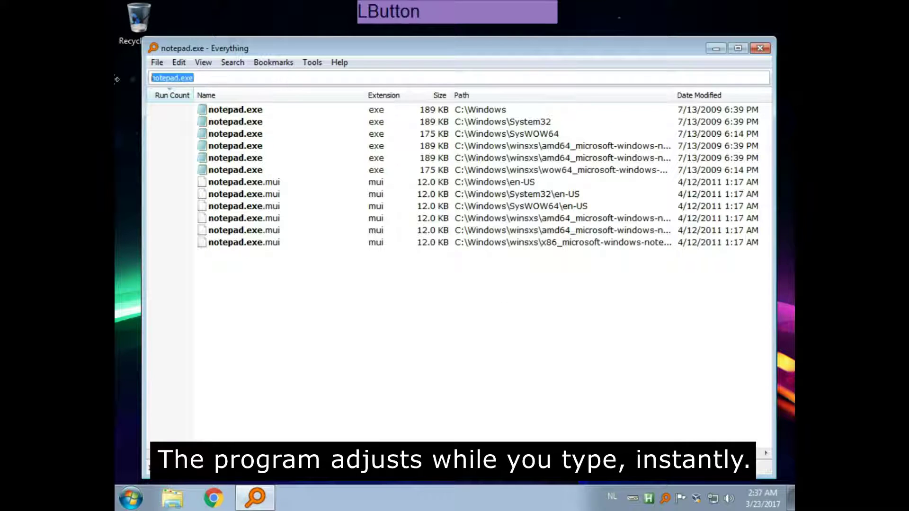
{"action": "key", "text": "BackSpace"}
{"action": "type", "text": "paint"}
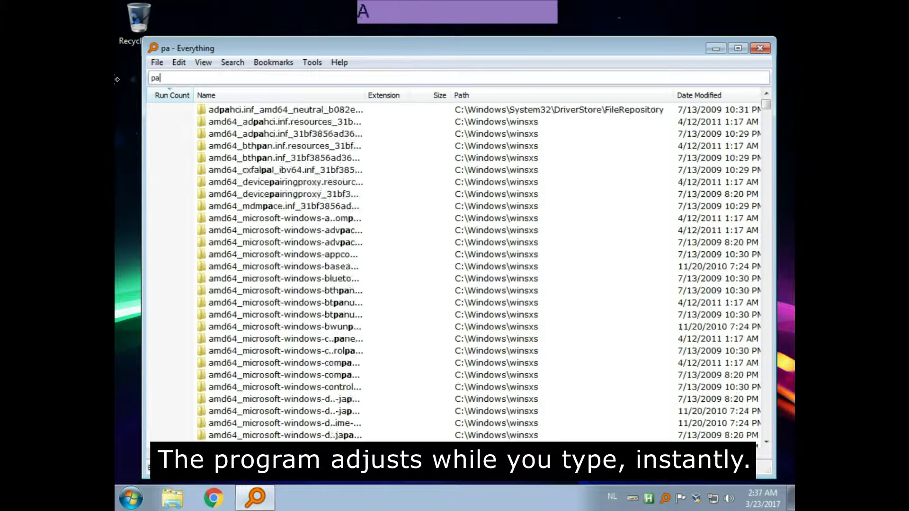
{"action": "type", "text": ".ex"}
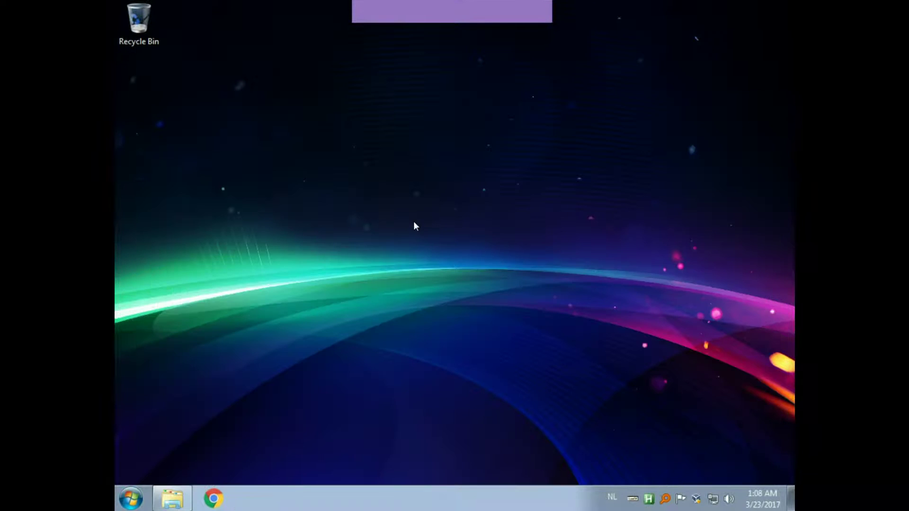
Step: Bring up the Everything search window, search for eleph, and open all matching JPG pictures at once
{"action": "key", "text": "F1"}
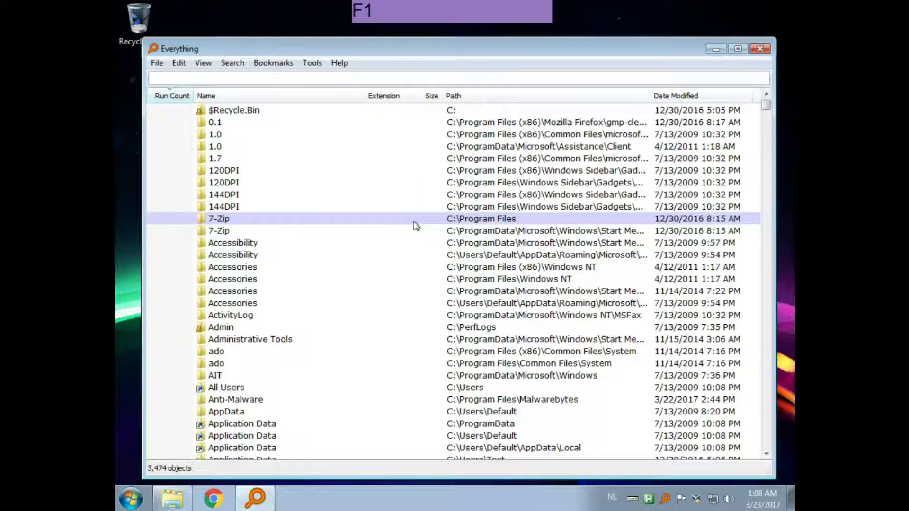
{"action": "type", "text": "eleph"}
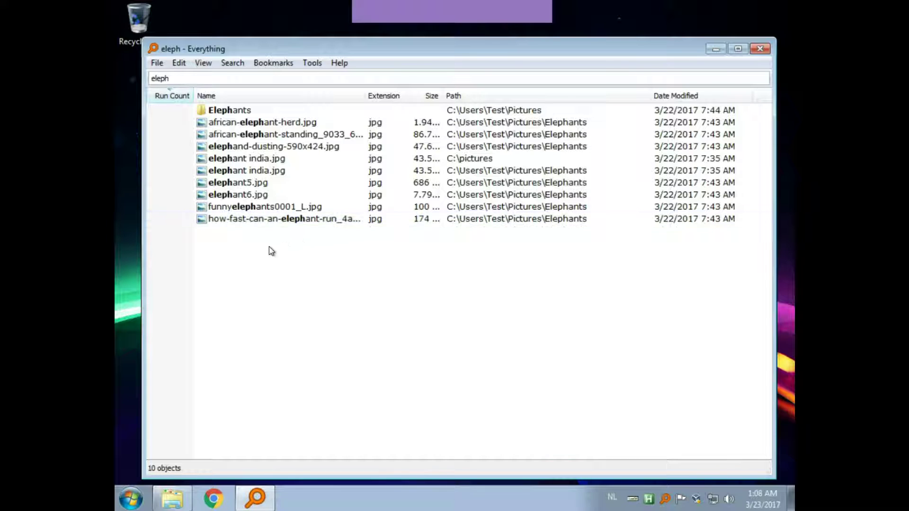
{"action": "left_click_drag", "start_coordinate": [271, 250], "coordinate": [214, 126]}
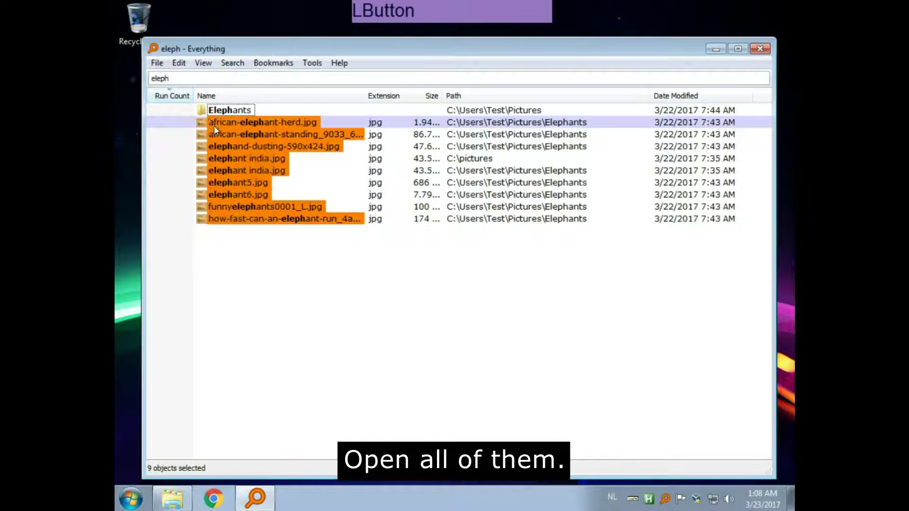
{"action": "key", "text": "Return"}
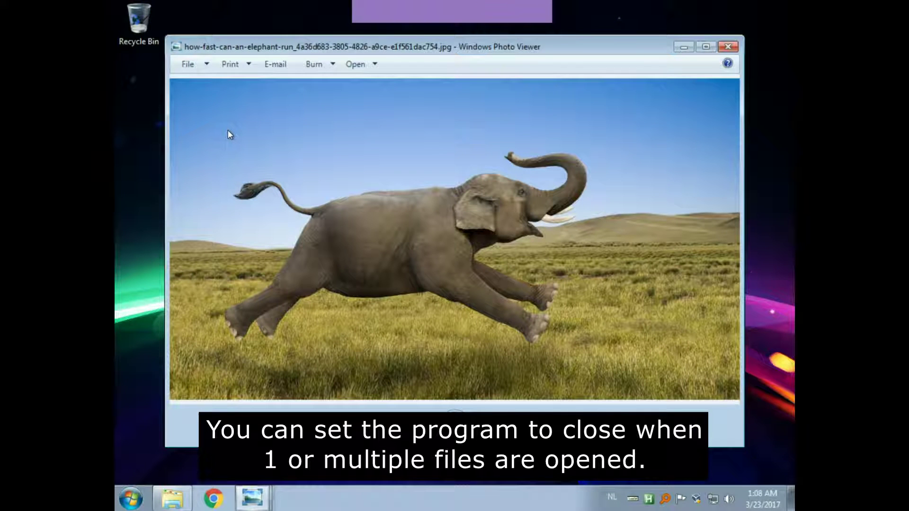
Step: Close all the open elephant picture windows until only the desktop remains
{"action": "left_click", "coordinate": [645, 43]}
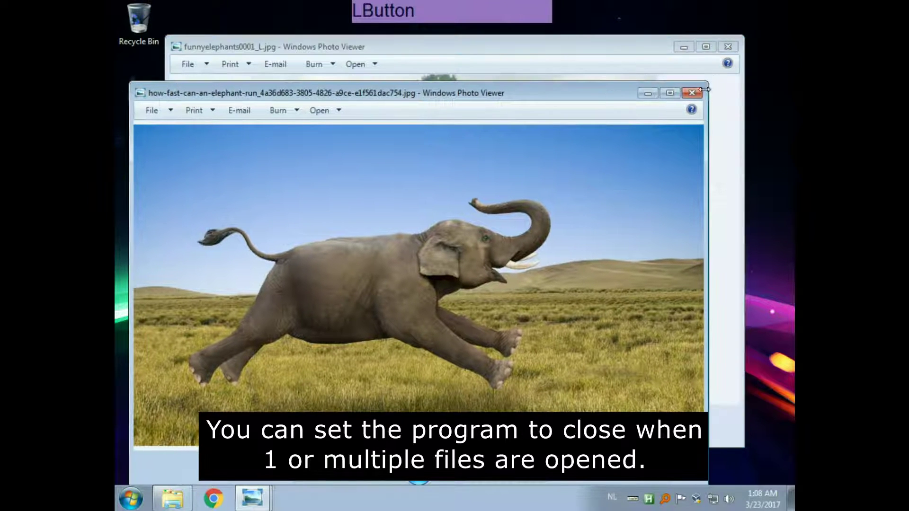
{"action": "left_click", "coordinate": [691, 94]}
{"action": "left_click", "coordinate": [724, 48]}
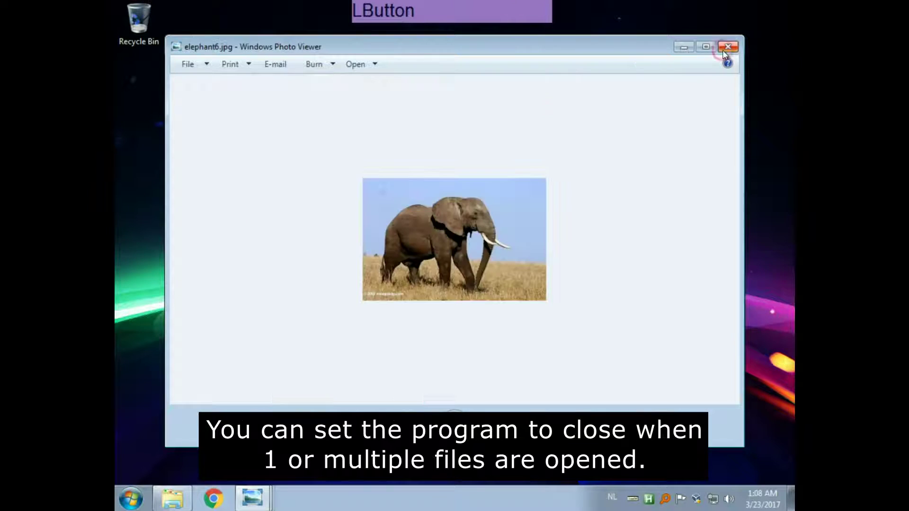
{"action": "left_click", "coordinate": [726, 50]}
{"action": "left_click", "coordinate": [725, 49]}
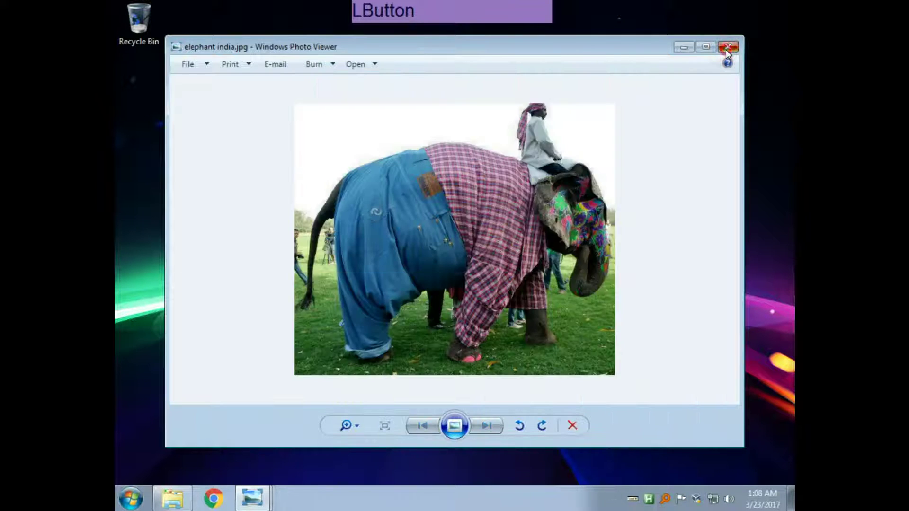
{"action": "left_click", "coordinate": [726, 49]}
{"action": "left_click", "coordinate": [726, 50]}
{"action": "left_click", "coordinate": [727, 49]}
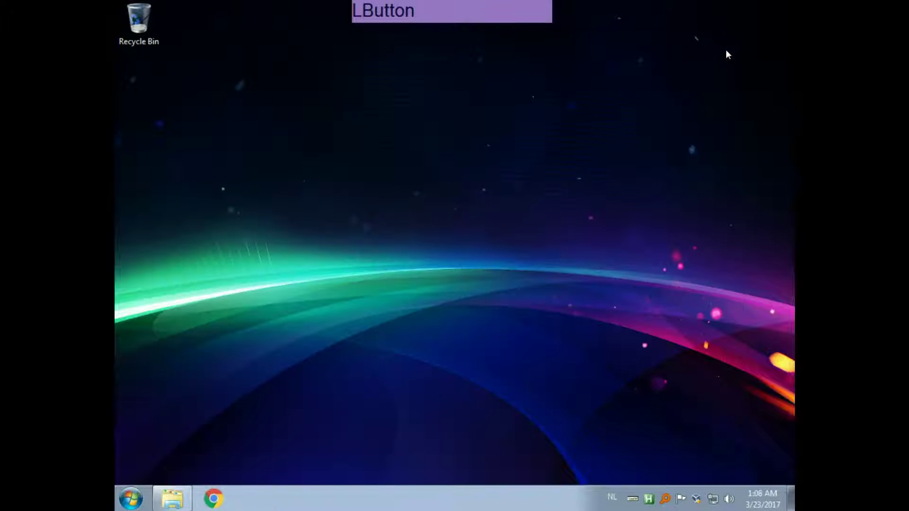
Step: Bring up Everything again, search for elepha indi, and open elephant india.jpg from C:\pictures
{"action": "key", "text": "F1"}
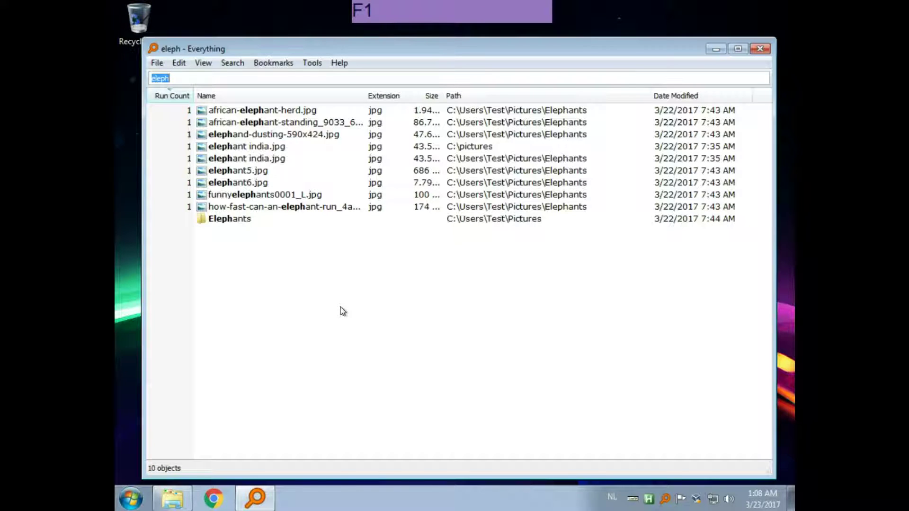
{"action": "type", "text": "eleph"}
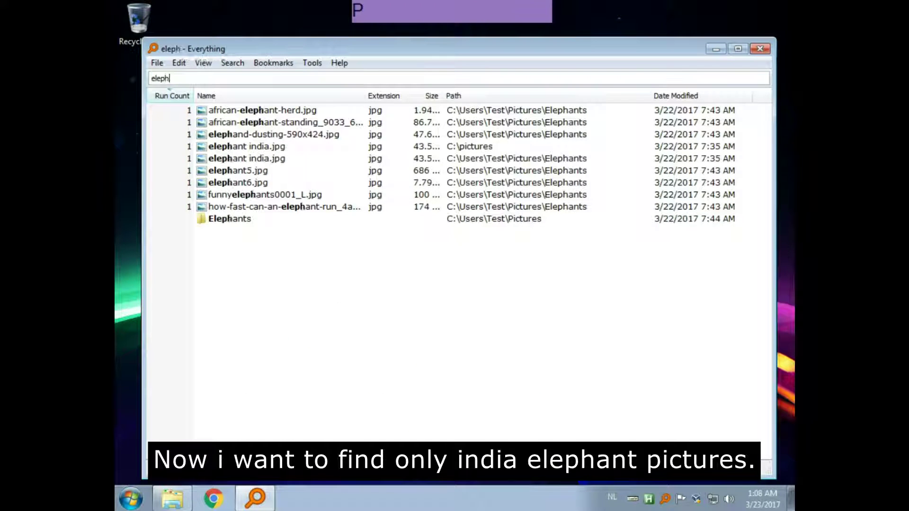
{"action": "type", "text": "a in"}
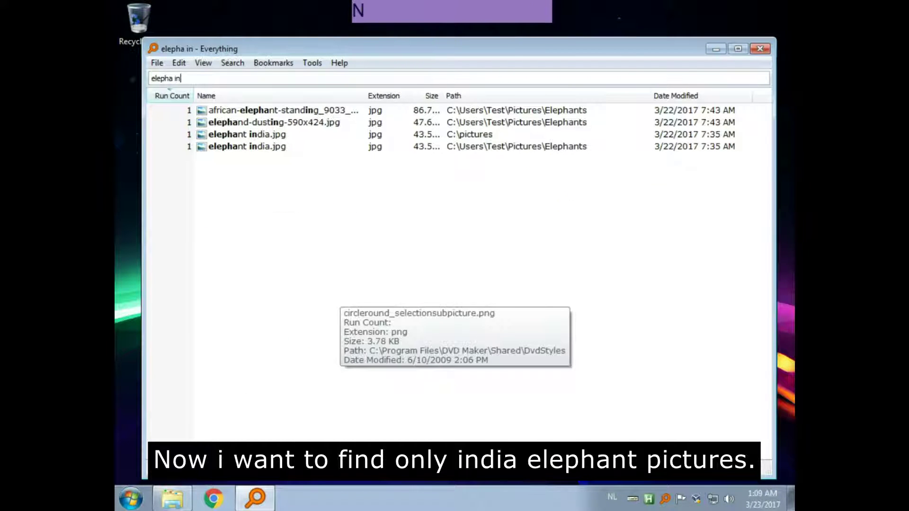
{"action": "type", "text": "di"}
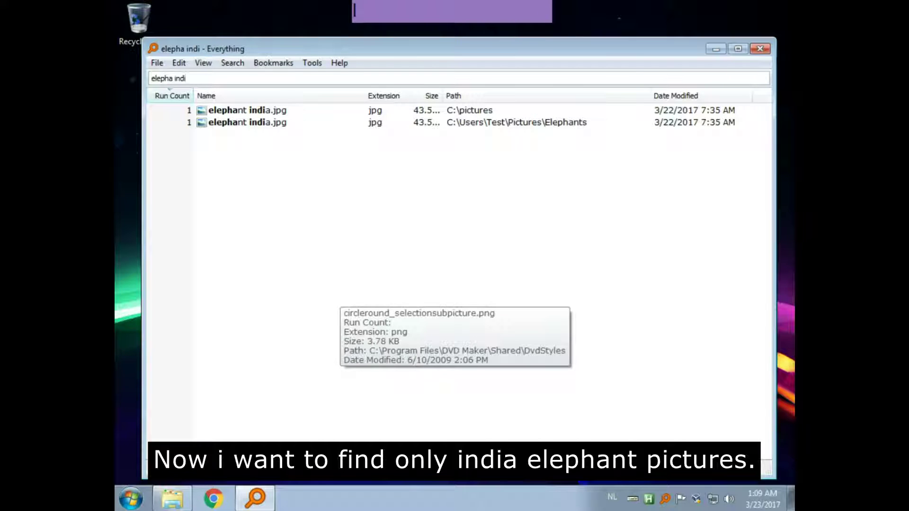
{"action": "double_click", "coordinate": [235, 111]}
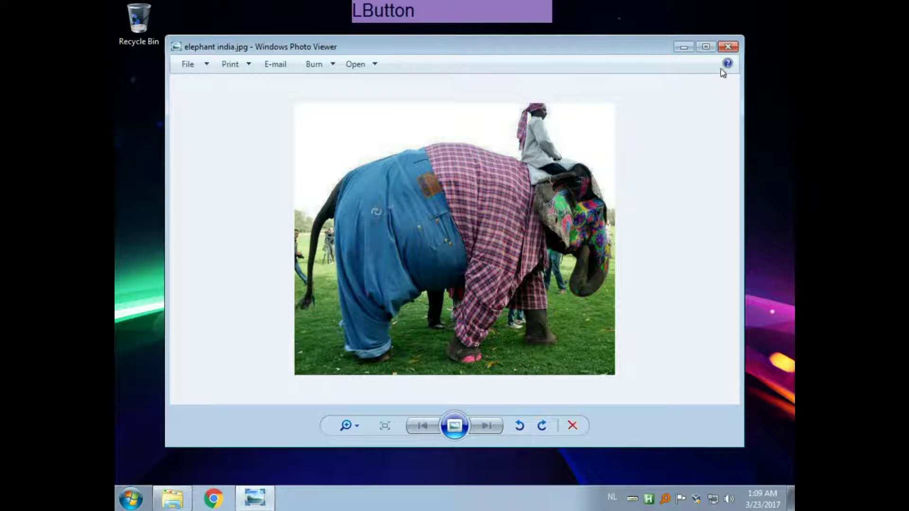
Step: Close the elephant picture and search for elepha in Everything
{"action": "left_click", "coordinate": [727, 47]}
{"action": "key", "text": "F1"}
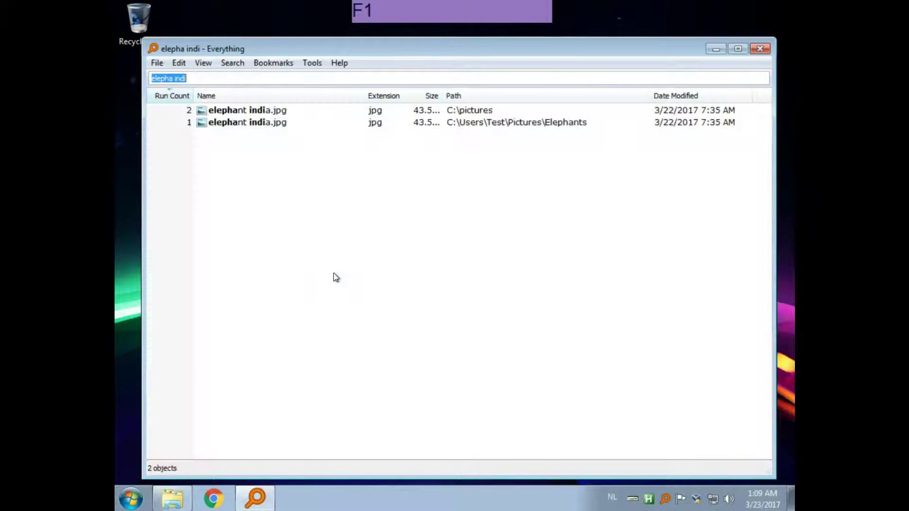
{"action": "type", "text": "elepha"}
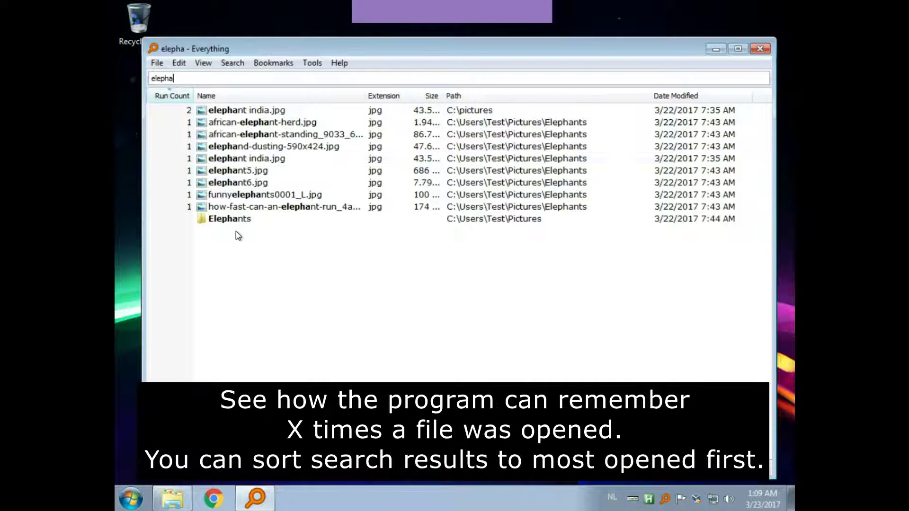
Step: Open the location of the Elephants folder listed in the search results
{"action": "right_click", "coordinate": [227, 219]}
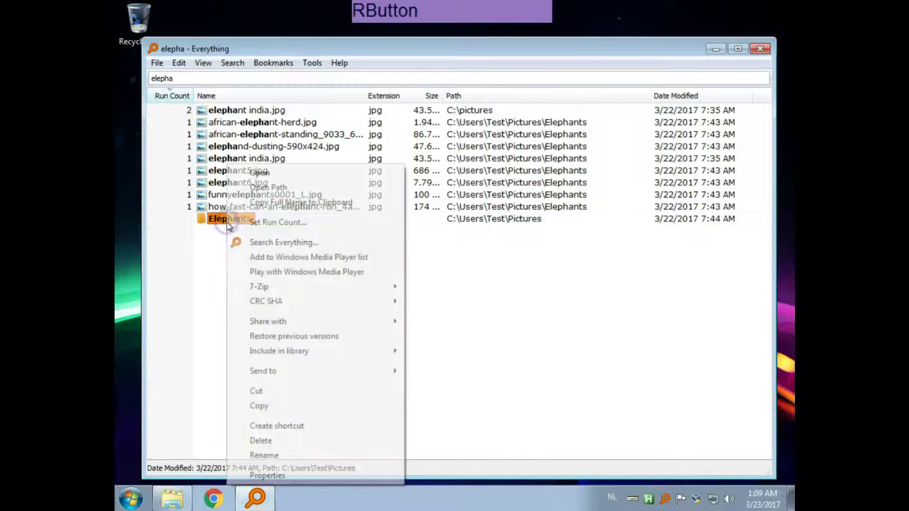
{"action": "left_click", "coordinate": [278, 187]}
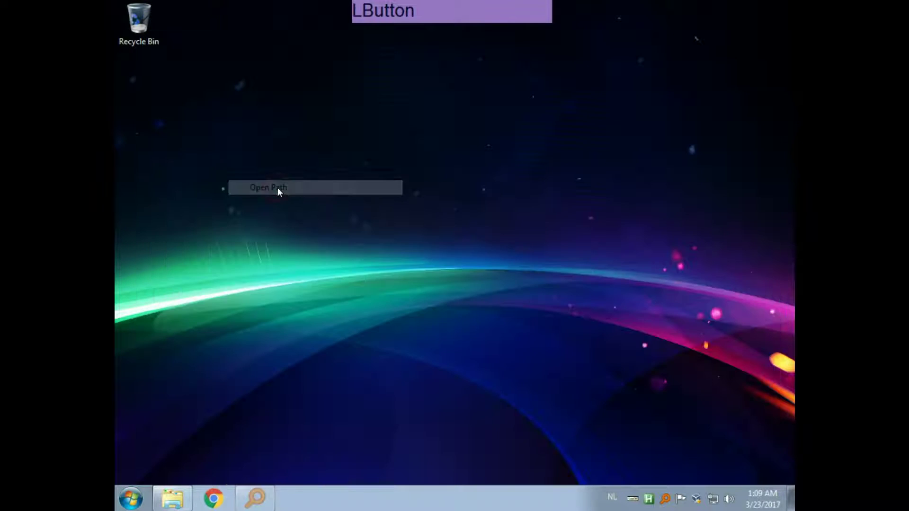
{"action": "double_click", "coordinate": [264, 123]}
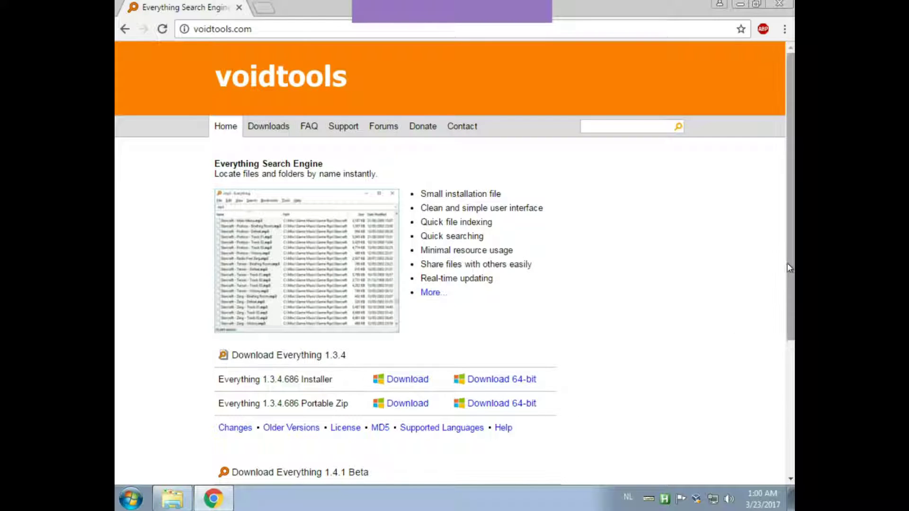
Step: Download the non-64-bit Everything 1.4.1.809b beta installer from voidtools.com and run it
{"action": "left_click_drag", "start_coordinate": [788, 263], "coordinate": [787, 292]}
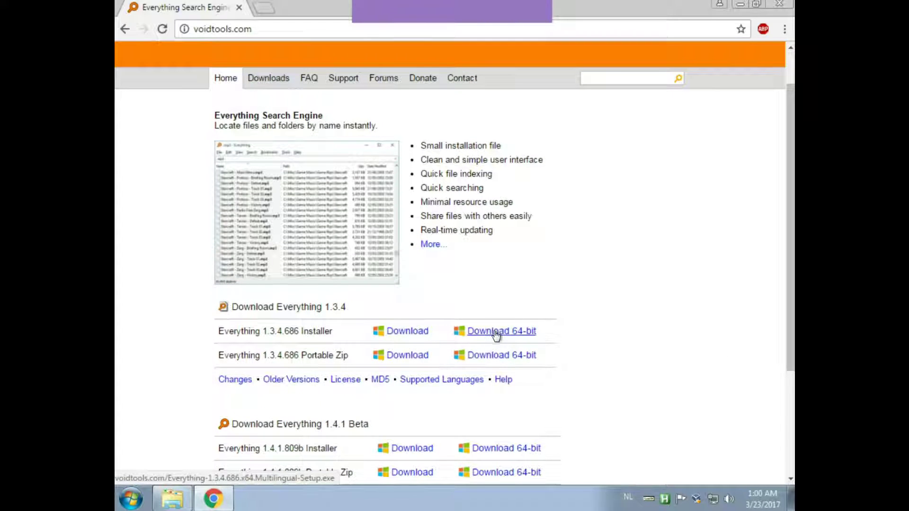
{"action": "left_click", "coordinate": [423, 453]}
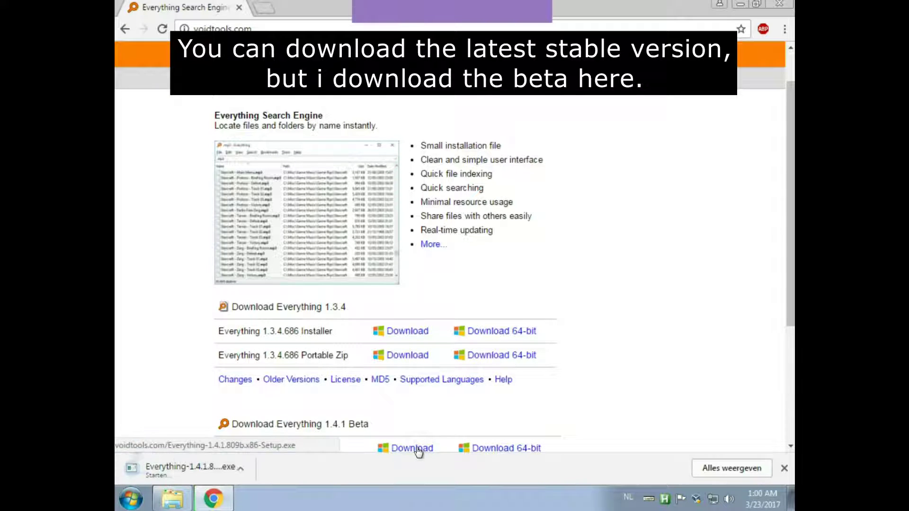
{"action": "left_click", "coordinate": [231, 468]}
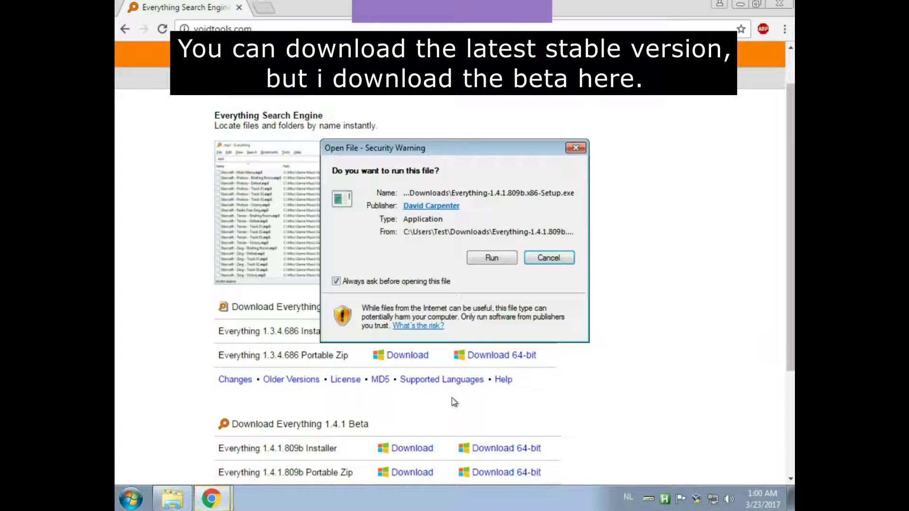
{"action": "left_click", "coordinate": [491, 258]}
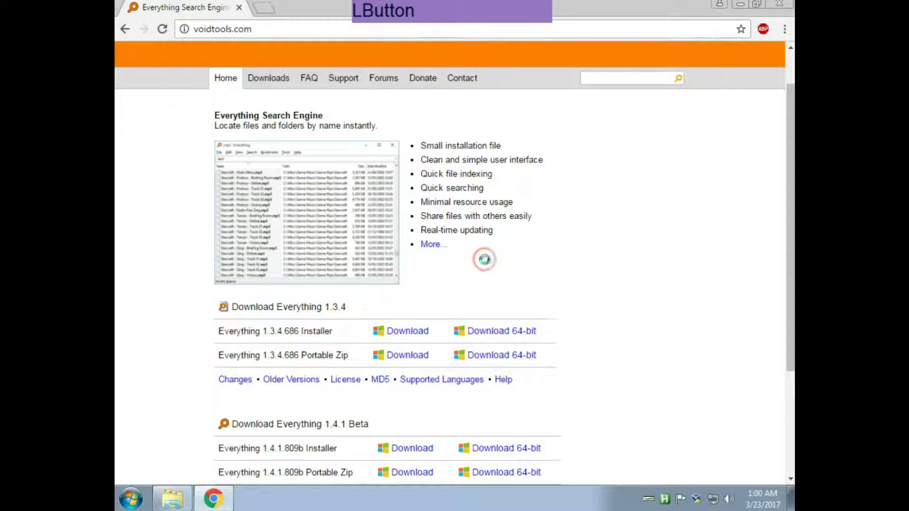
Step: Accept the license, install Everything to C:\Program Files (x86)\Everything with default options, launch it on finishing, and close the browser
{"action": "left_click", "coordinate": [469, 278]}
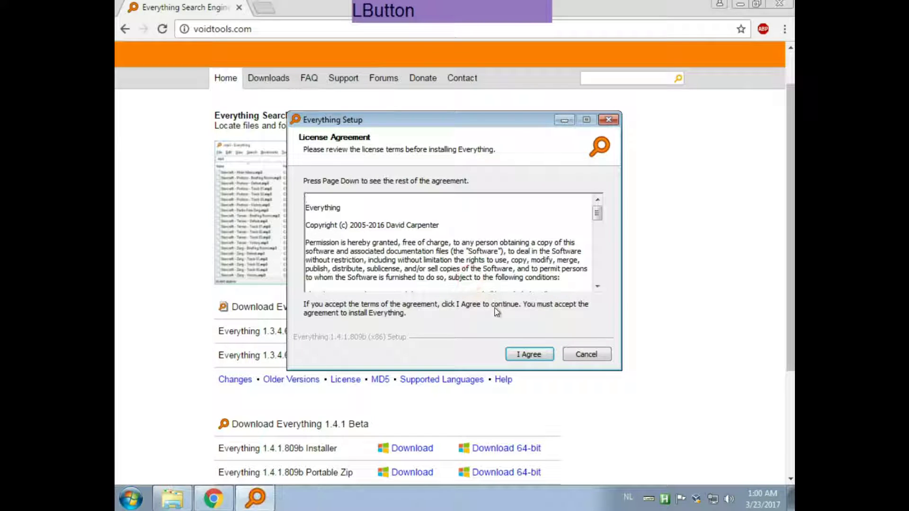
{"action": "left_click", "coordinate": [520, 350]}
{"action": "left_click", "coordinate": [524, 354]}
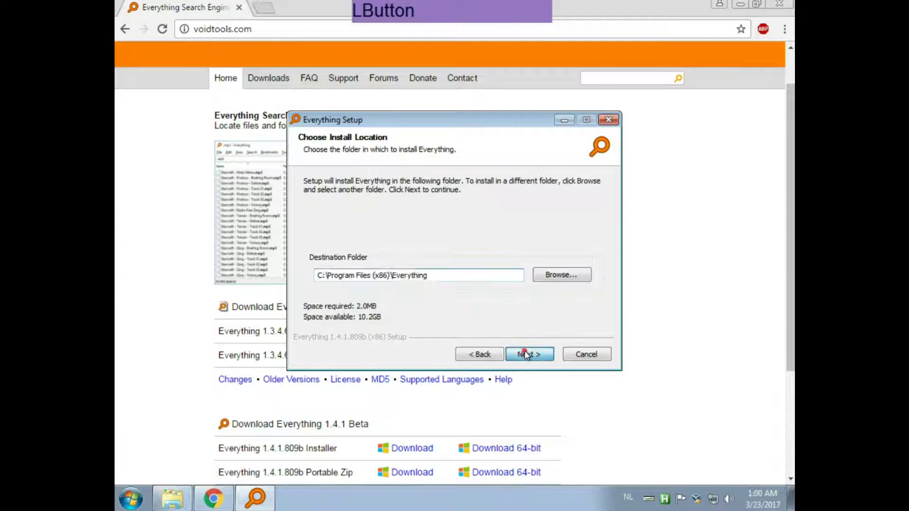
{"action": "left_click", "coordinate": [525, 355]}
{"action": "left_click", "coordinate": [526, 355]}
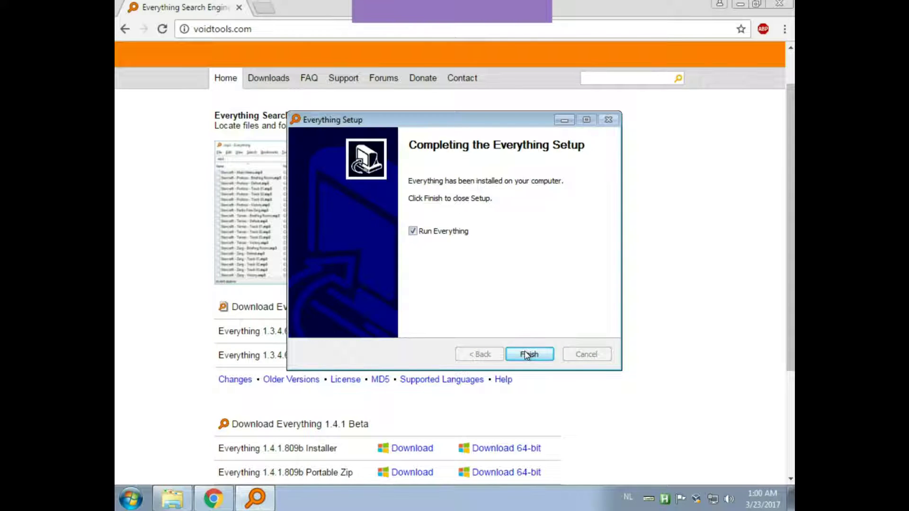
{"action": "left_click", "coordinate": [527, 354]}
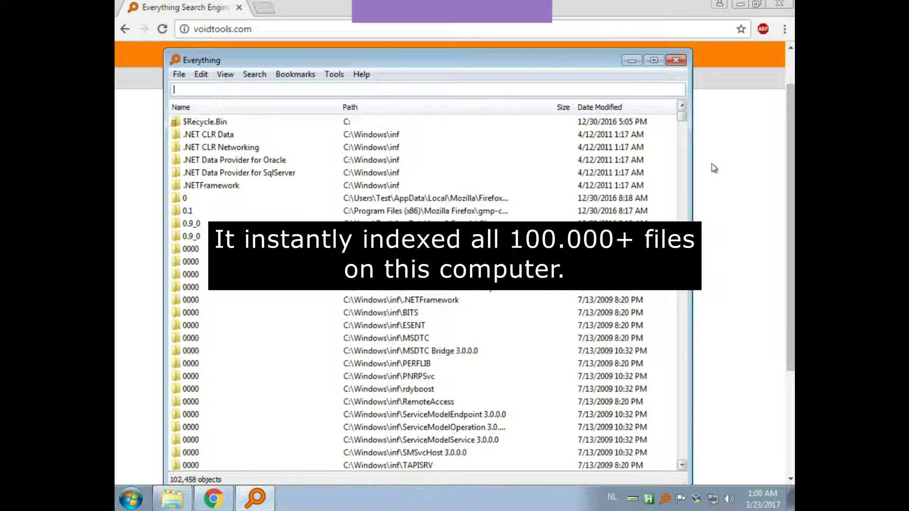
{"action": "left_click", "coordinate": [779, 4]}
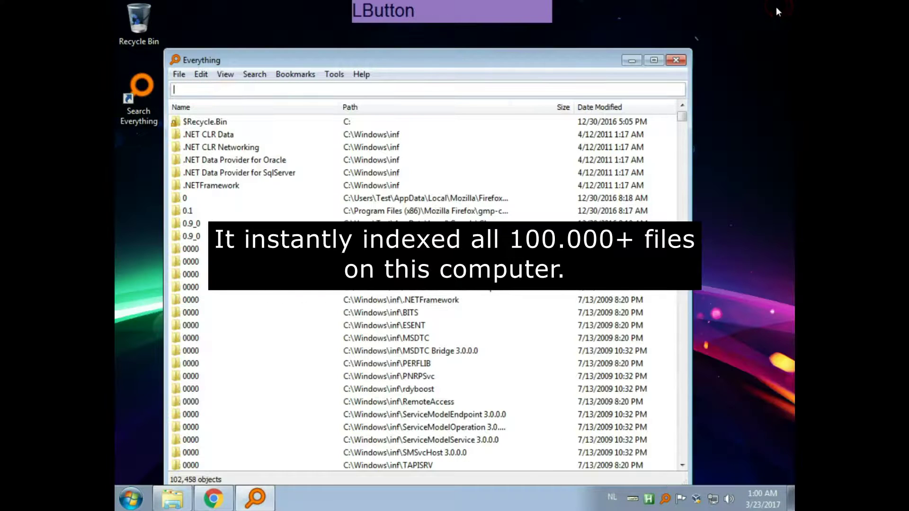
Step: In the Everything options, enable folder context menus, disable the desktop shortcut, and enable Single click tray in the UI settings
{"action": "left_click_drag", "start_coordinate": [573, 63], "coordinate": [599, 50]}
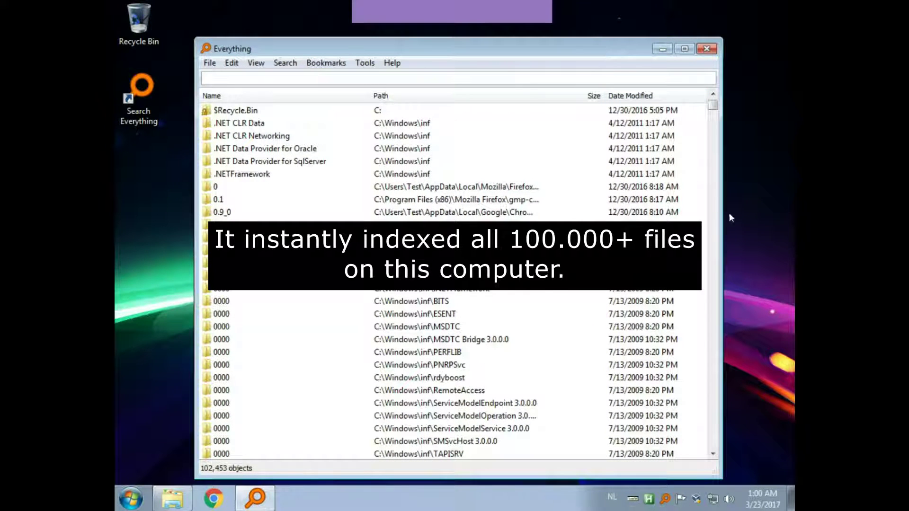
{"action": "left_click", "coordinate": [365, 63]}
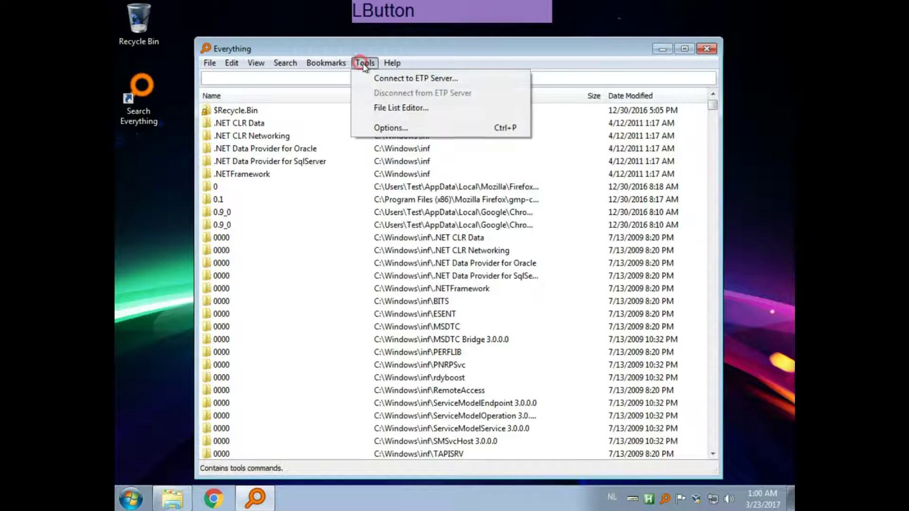
{"action": "left_click", "coordinate": [394, 132]}
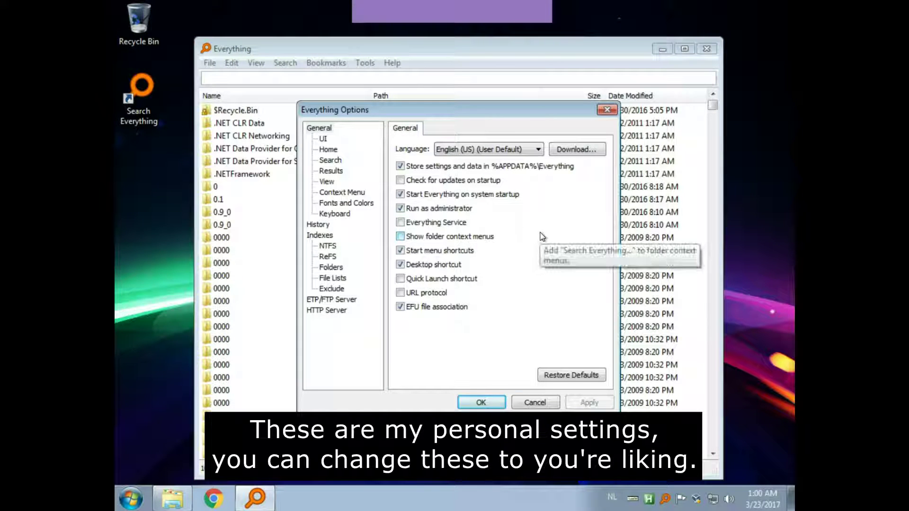
{"action": "left_click", "coordinate": [455, 239]}
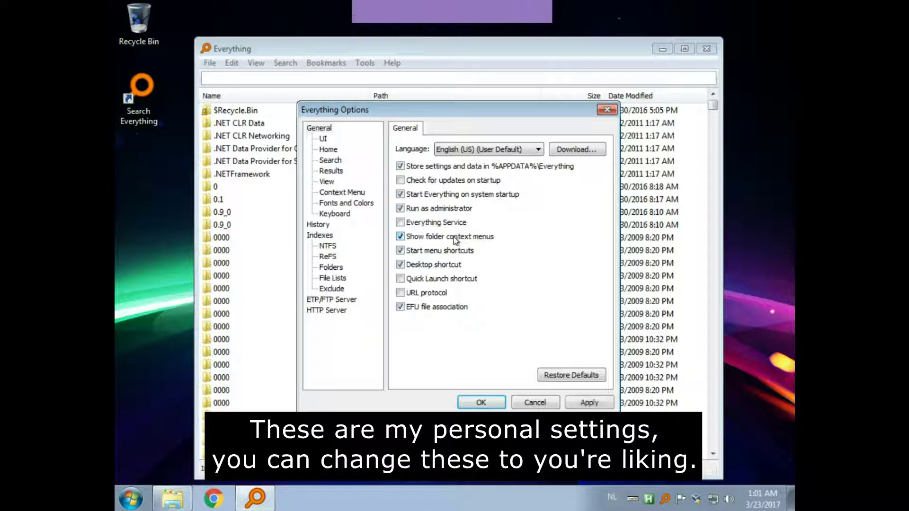
{"action": "left_click", "coordinate": [435, 266]}
{"action": "left_click", "coordinate": [324, 139]}
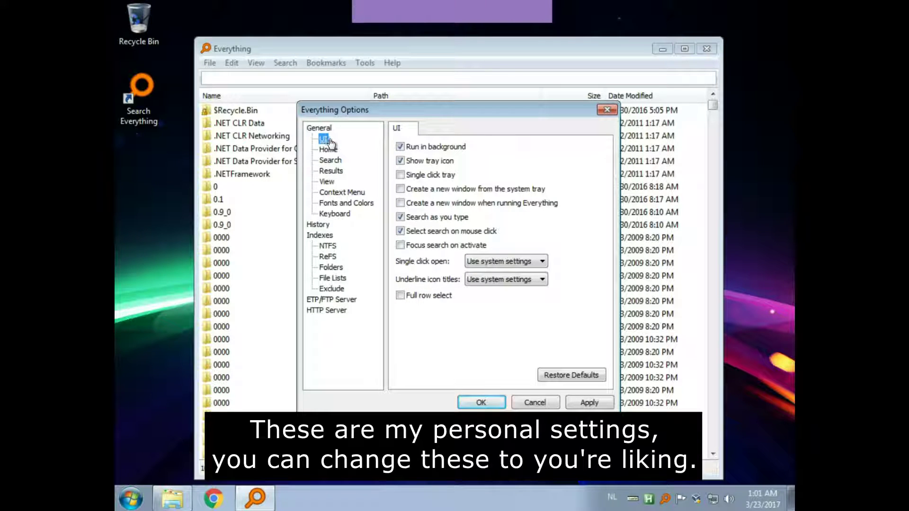
{"action": "left_click", "coordinate": [422, 178]}
Step: Configure the Home defaults with match case Disabled, search Use last value and sort Run Count (Descending)
{"action": "left_click", "coordinate": [329, 150]}
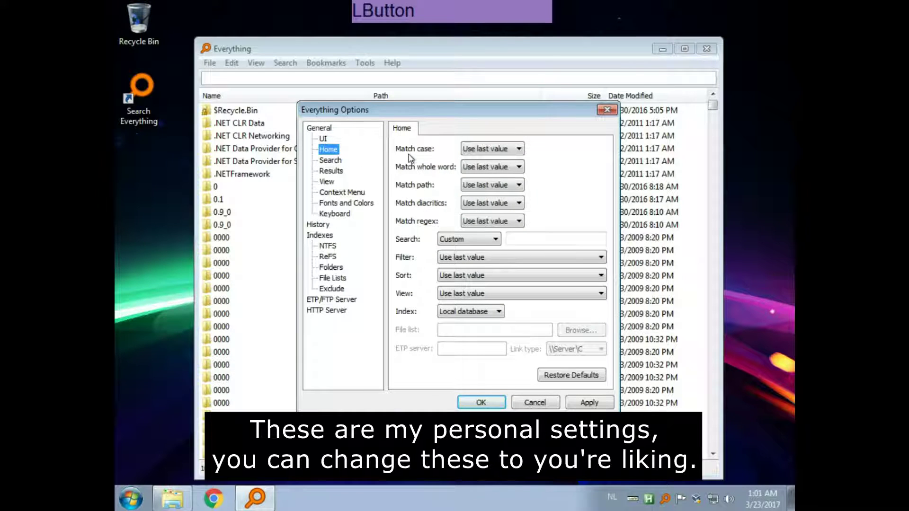
{"action": "left_click", "coordinate": [484, 150]}
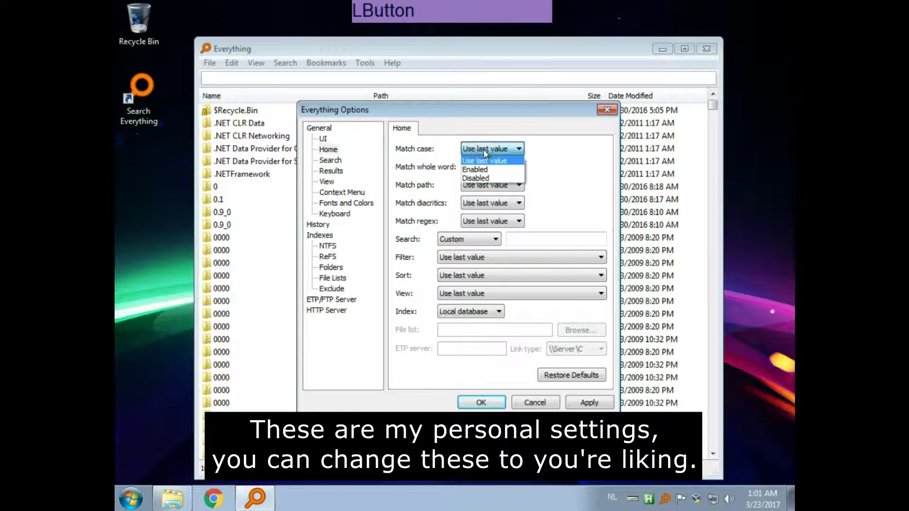
{"action": "left_click", "coordinate": [484, 179]}
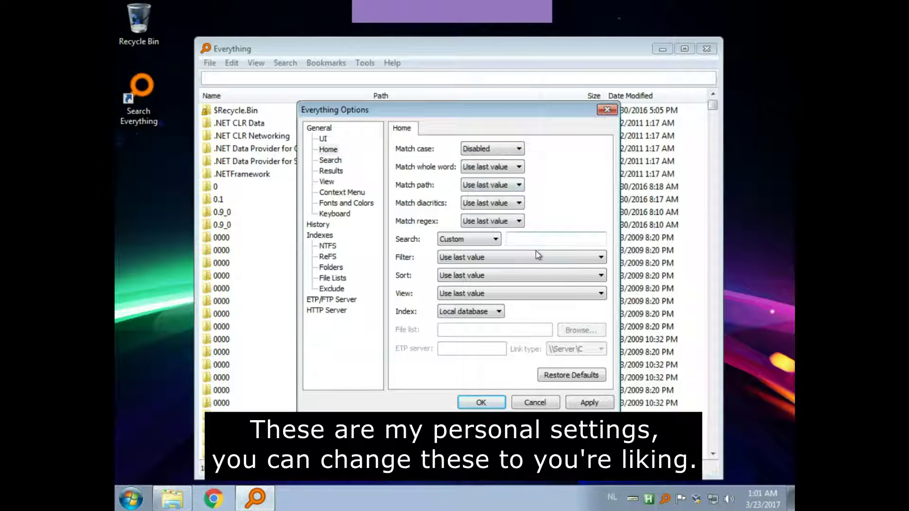
{"action": "left_click", "coordinate": [486, 240]}
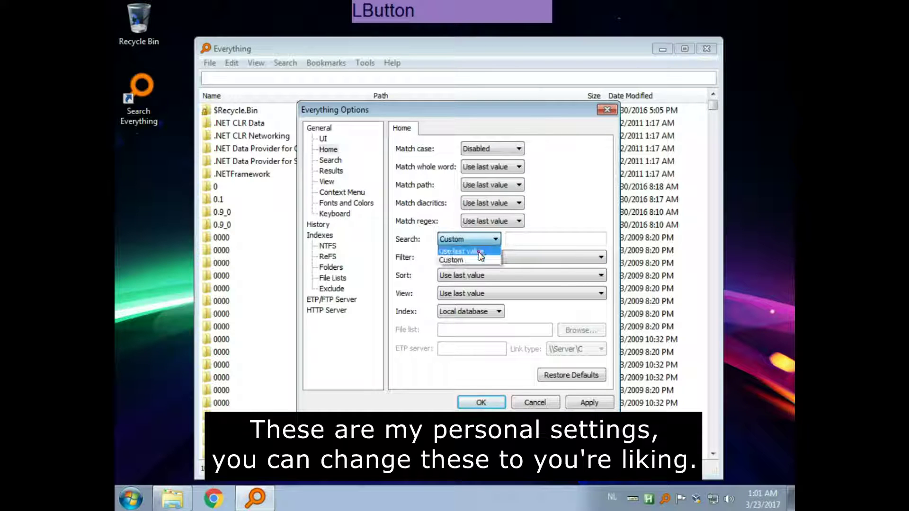
{"action": "left_click", "coordinate": [481, 253]}
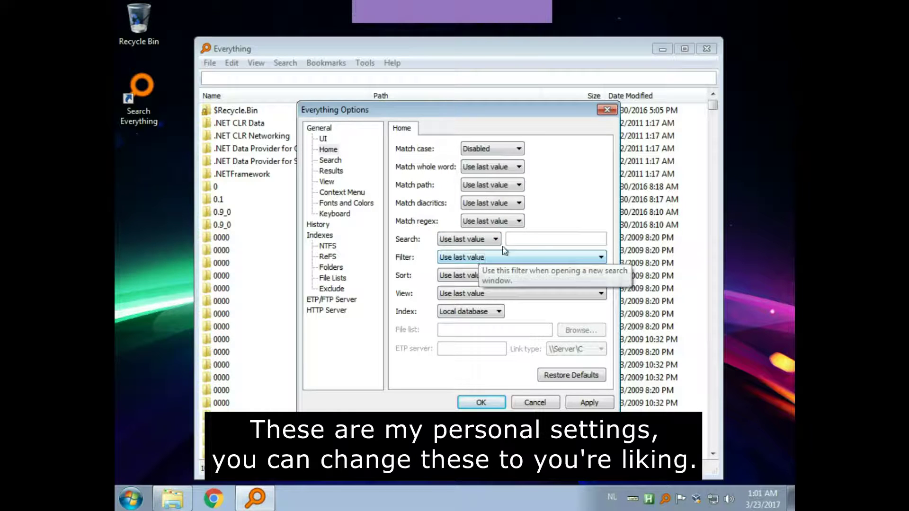
{"action": "left_click", "coordinate": [507, 276]}
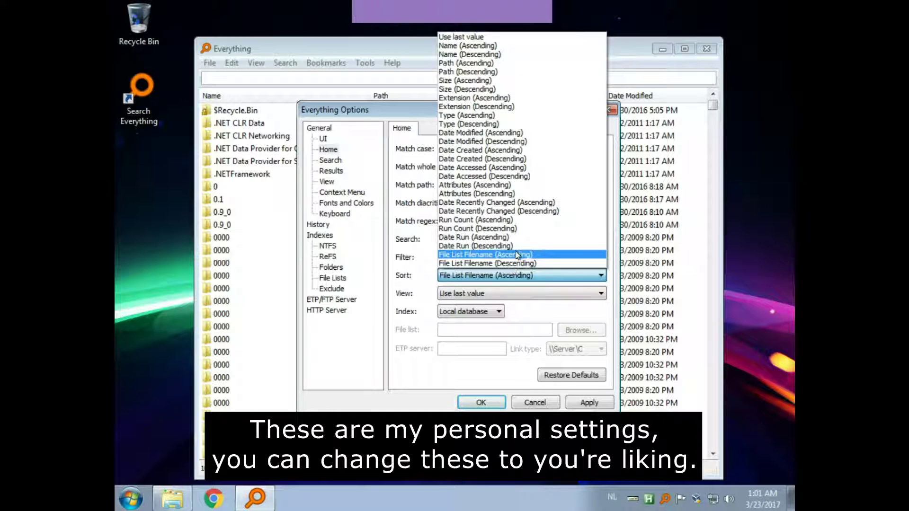
{"action": "left_click", "coordinate": [516, 229]}
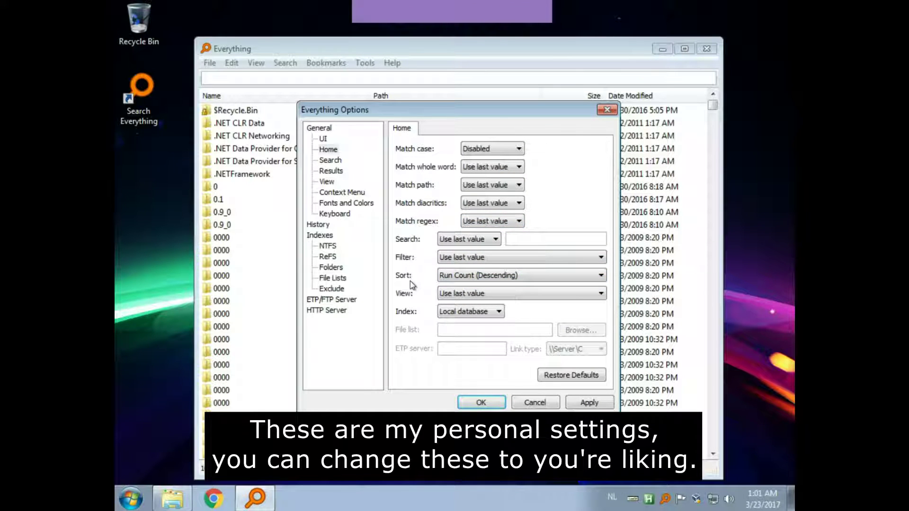
Step: In the Results settings, enable closing the window on execute and opening the path with double click in the path column
{"action": "left_click", "coordinate": [331, 170]}
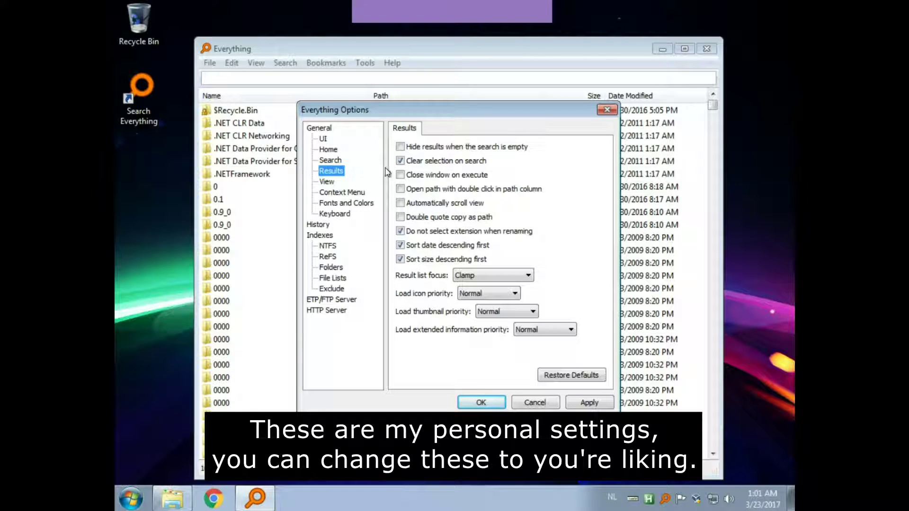
{"action": "left_click", "coordinate": [434, 177]}
{"action": "left_click", "coordinate": [442, 191]}
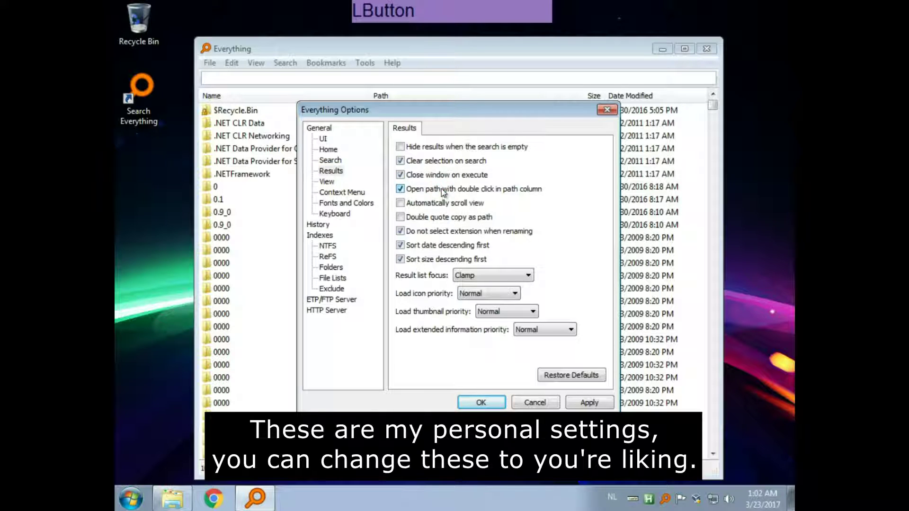
Step: In the View settings, enable Show row mouseover and set the size format to Auto
{"action": "left_click", "coordinate": [330, 185]}
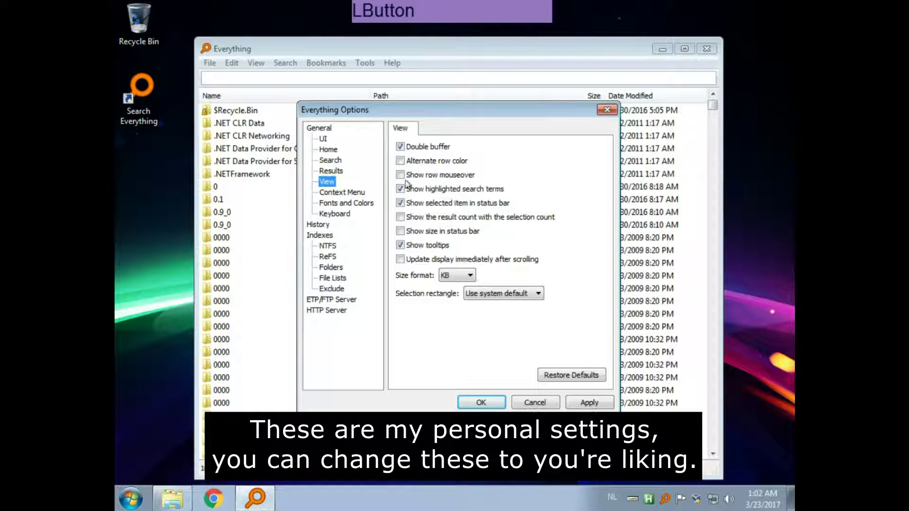
{"action": "left_click", "coordinate": [449, 178]}
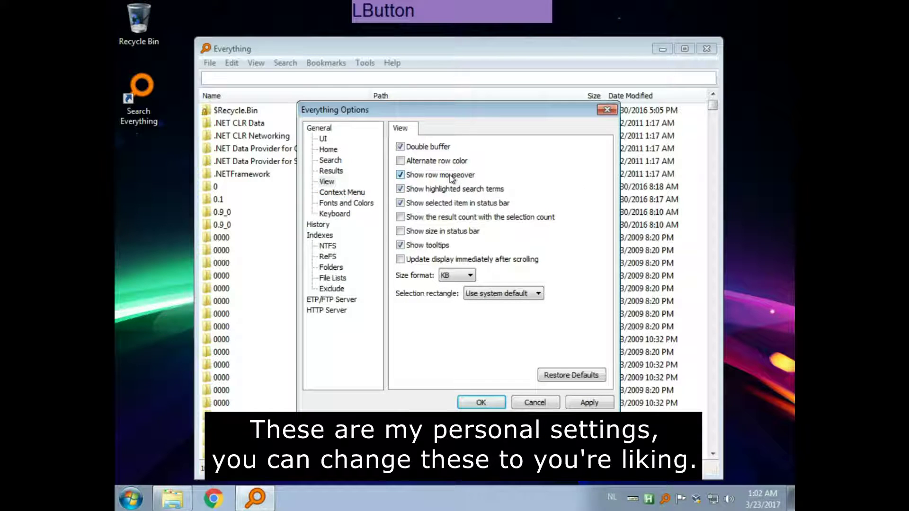
{"action": "left_click", "coordinate": [468, 276]}
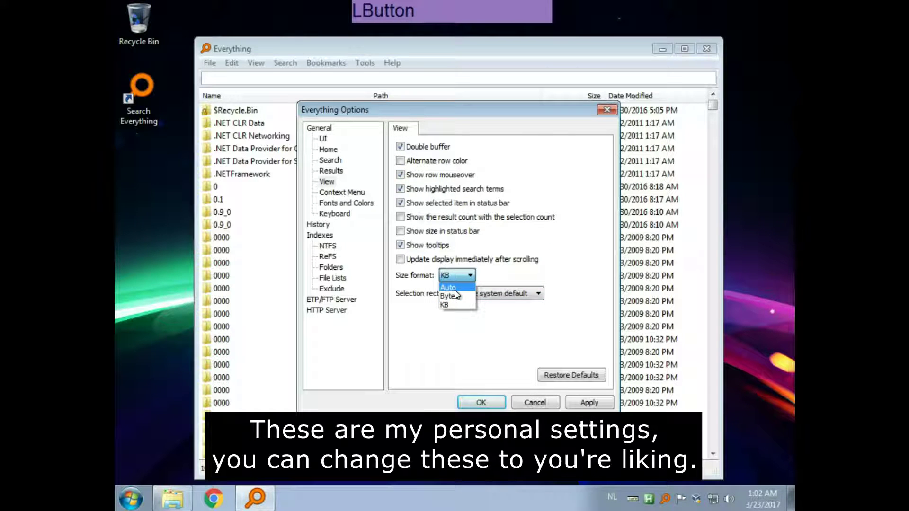
{"action": "left_click", "coordinate": [455, 290]}
Step: Set the display font to Verdana in the Fonts and Colors settings
{"action": "left_click", "coordinate": [341, 204]}
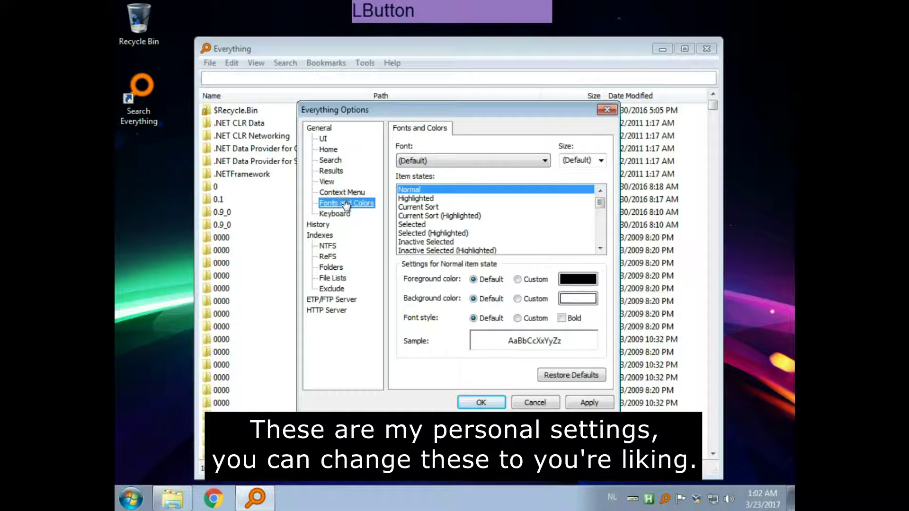
{"action": "left_click", "coordinate": [475, 162]}
{"action": "left_click_drag", "start_coordinate": [544, 204], "coordinate": [543, 397]}
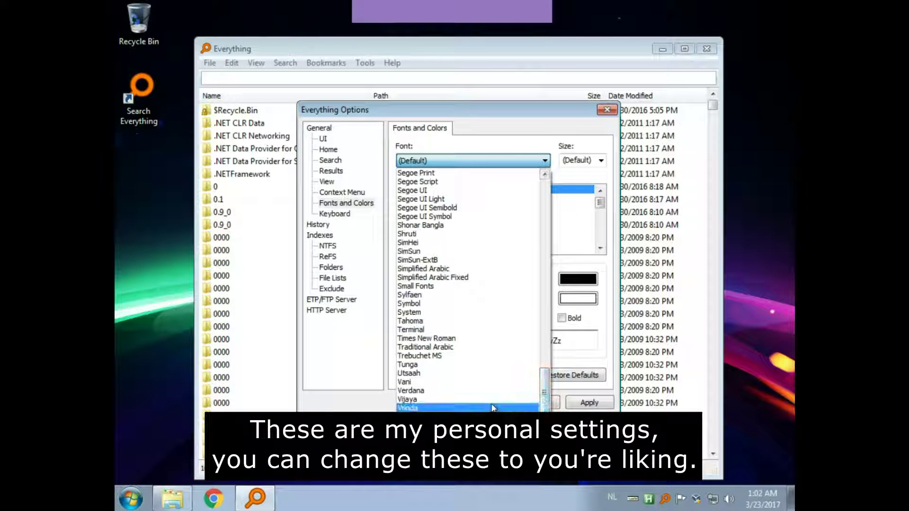
{"action": "left_click", "coordinate": [494, 391]}
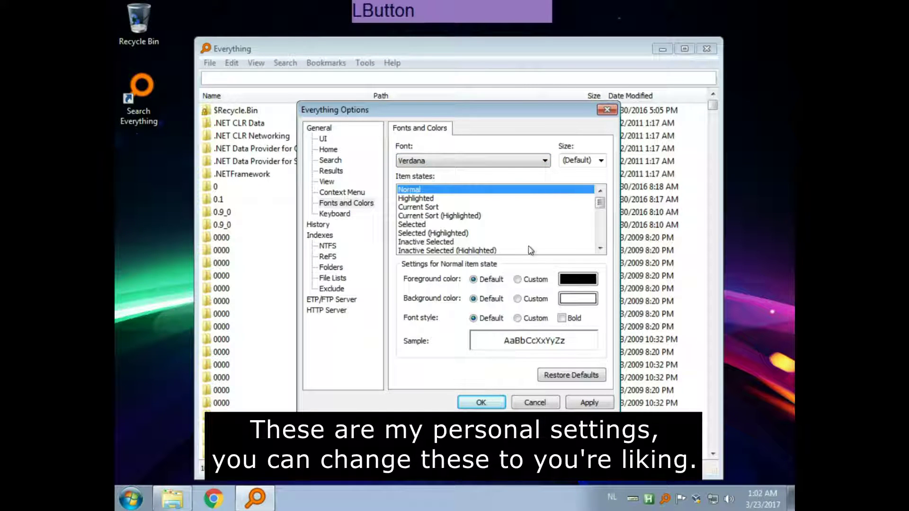
Step: Give the Selected item state a custom black foreground color and a custom orange background color
{"action": "left_click", "coordinate": [433, 225]}
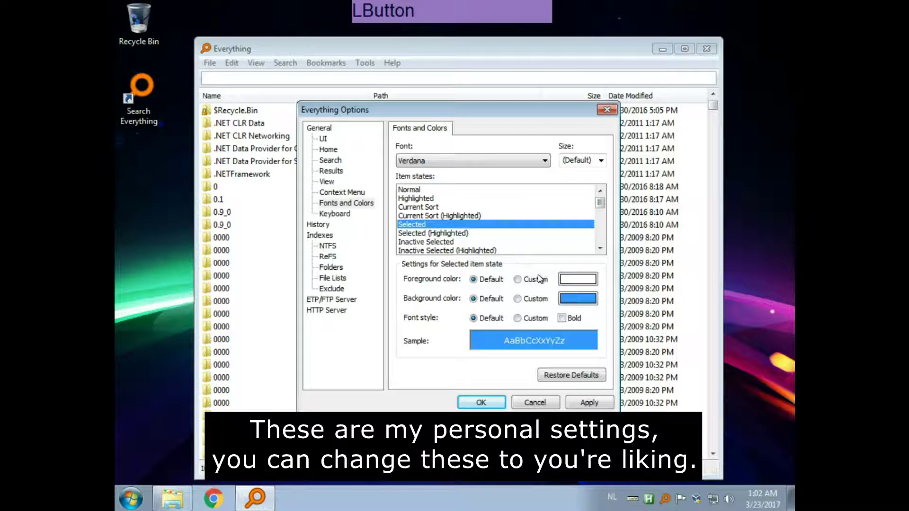
{"action": "left_click", "coordinate": [569, 280]}
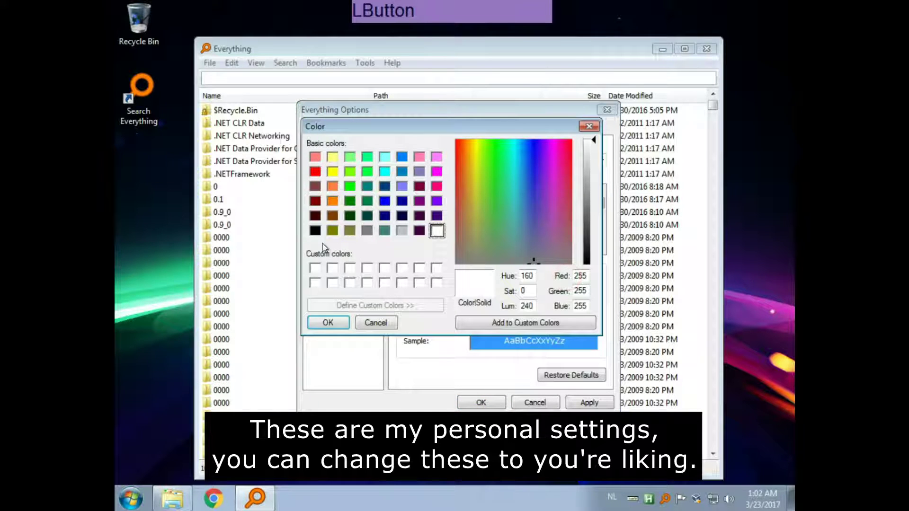
{"action": "left_click", "coordinate": [315, 231]}
{"action": "left_click", "coordinate": [329, 323]}
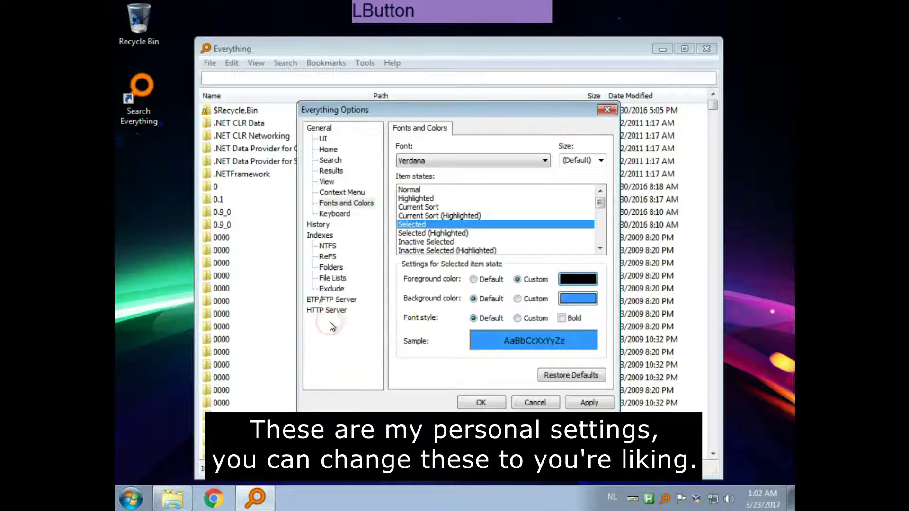
{"action": "left_click", "coordinate": [574, 299]}
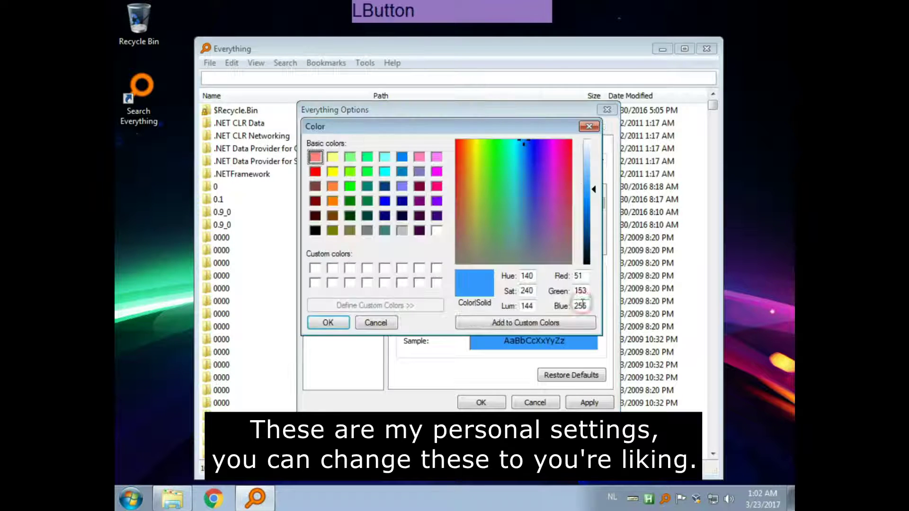
{"action": "left_click", "coordinate": [333, 201]}
{"action": "left_click", "coordinate": [328, 323]}
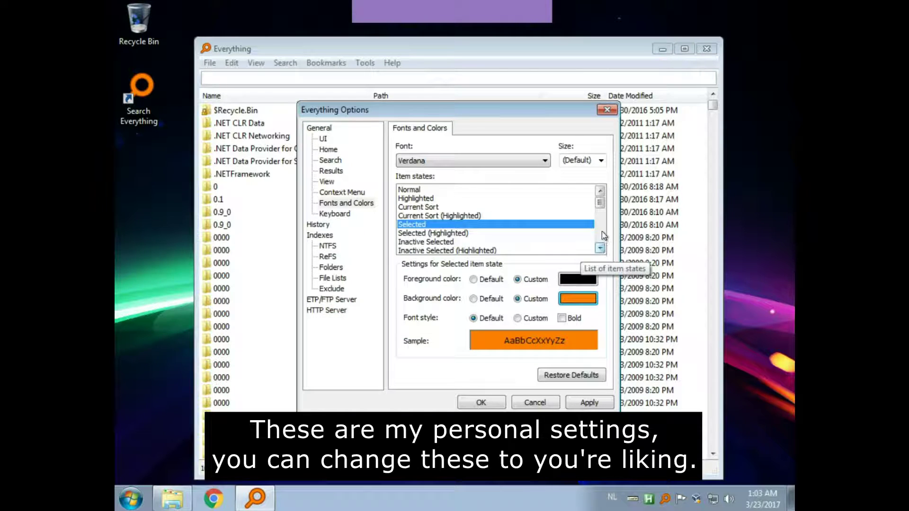
Step: Set the Mouseover item state's background to red 213, green 213, blue 255, saving it as a custom color
{"action": "scroll", "coordinate": [604, 235], "scroll_direction": "down", "scroll_amount": 5}
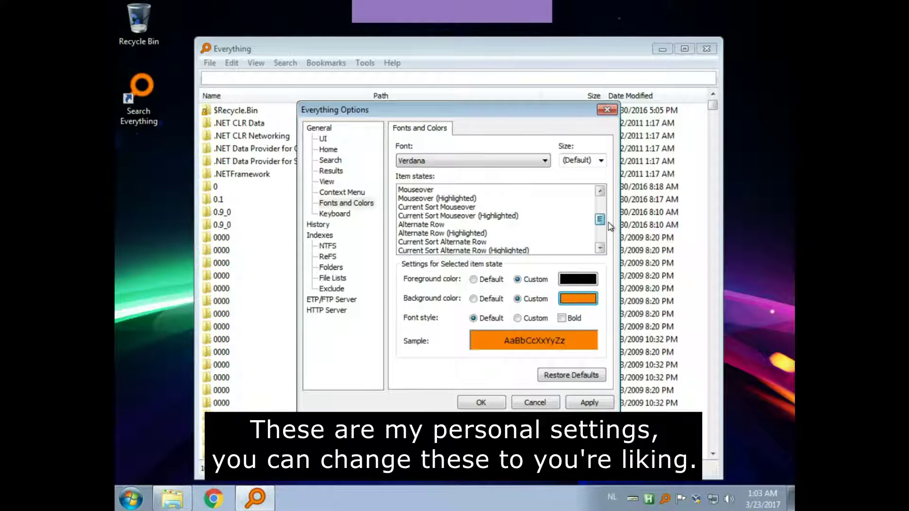
{"action": "left_click", "coordinate": [433, 190]}
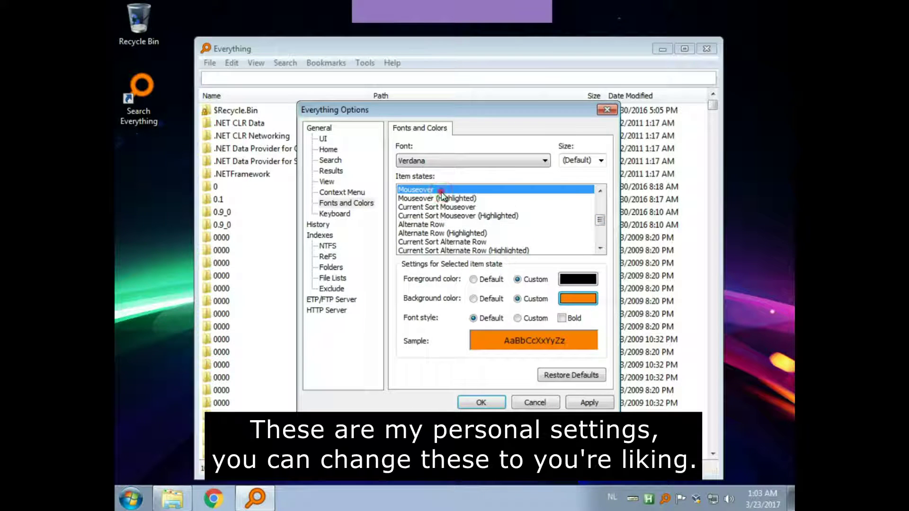
{"action": "left_click", "coordinate": [573, 297]}
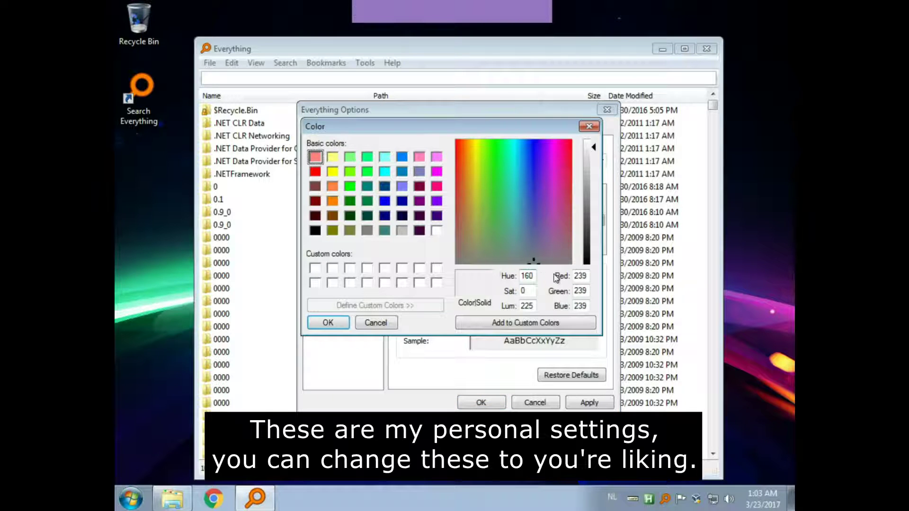
{"action": "double_click", "coordinate": [580, 275]}
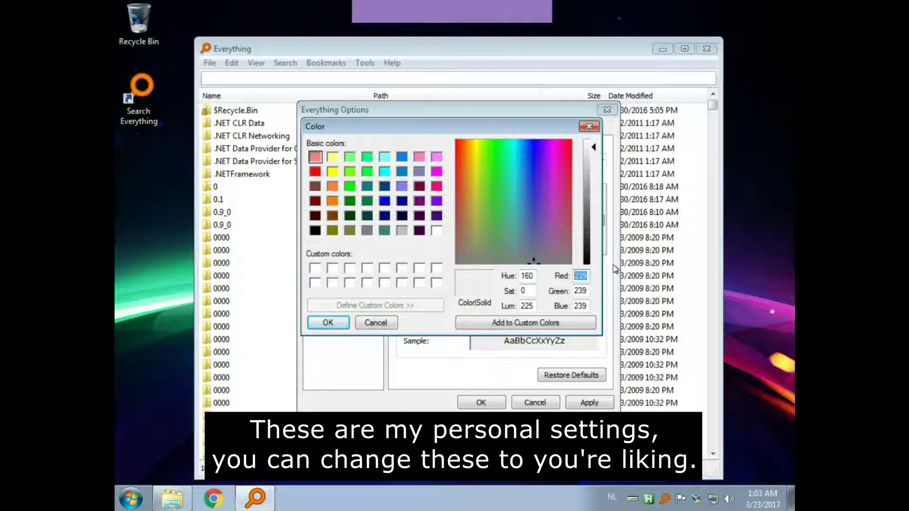
{"action": "type", "text": "213"}
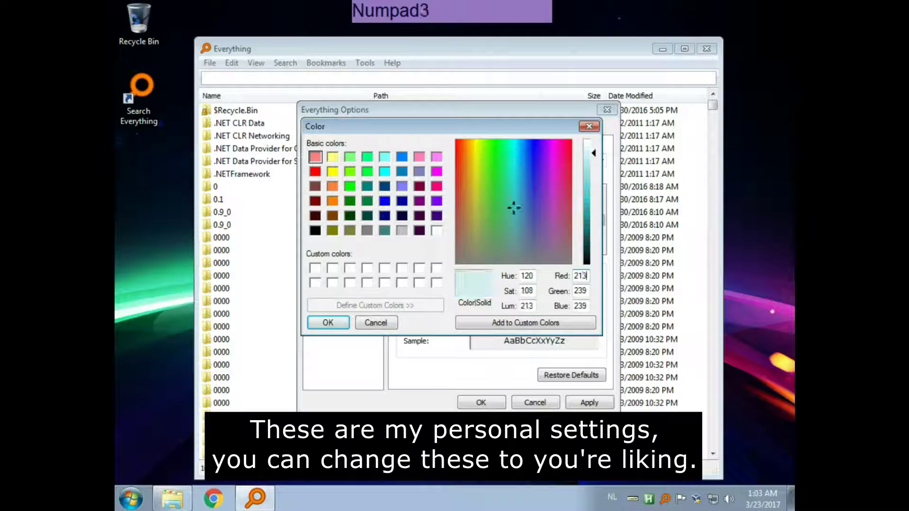
{"action": "key", "text": "Tab"}
{"action": "type", "text": "21"}
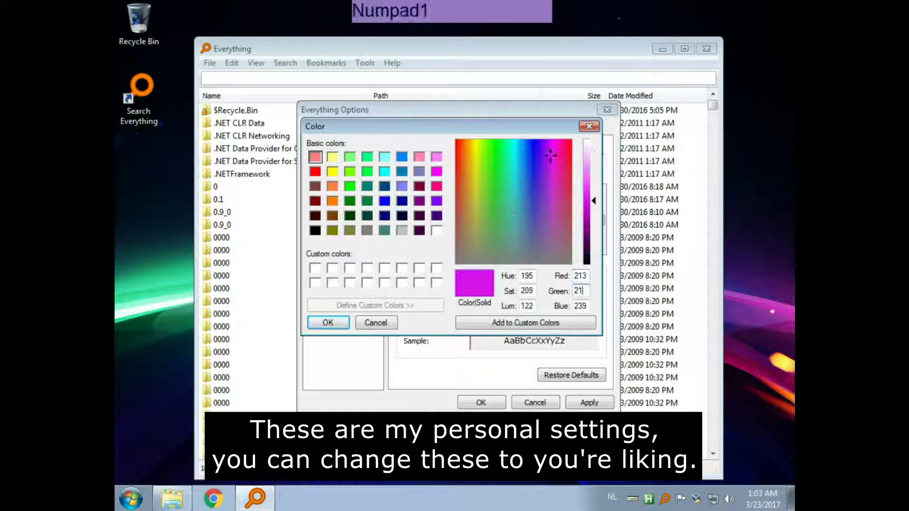
{"action": "type", "text": "3"}
{"action": "key", "text": "Tab"}
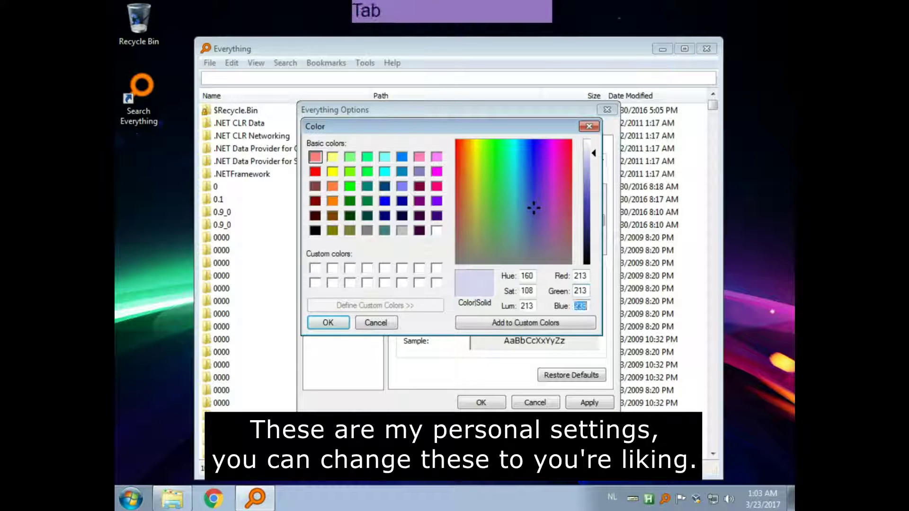
{"action": "type", "text": "255"}
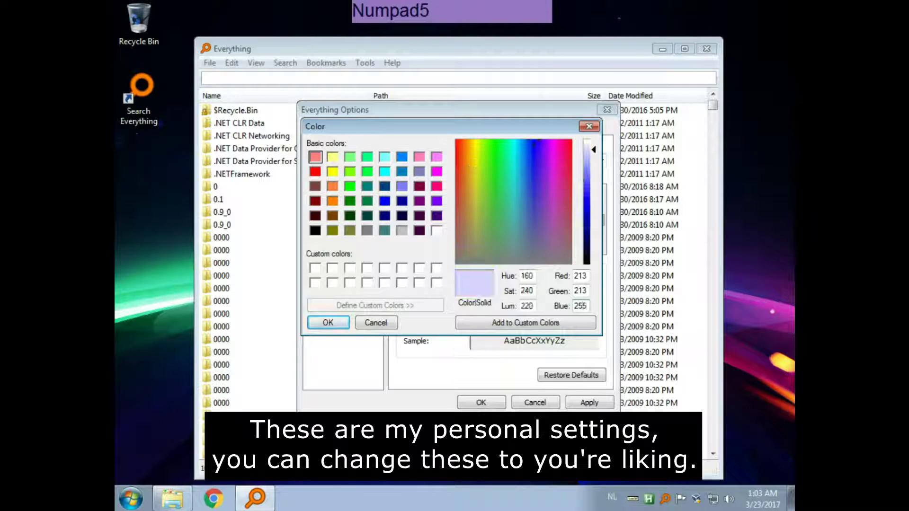
{"action": "left_click", "coordinate": [521, 327]}
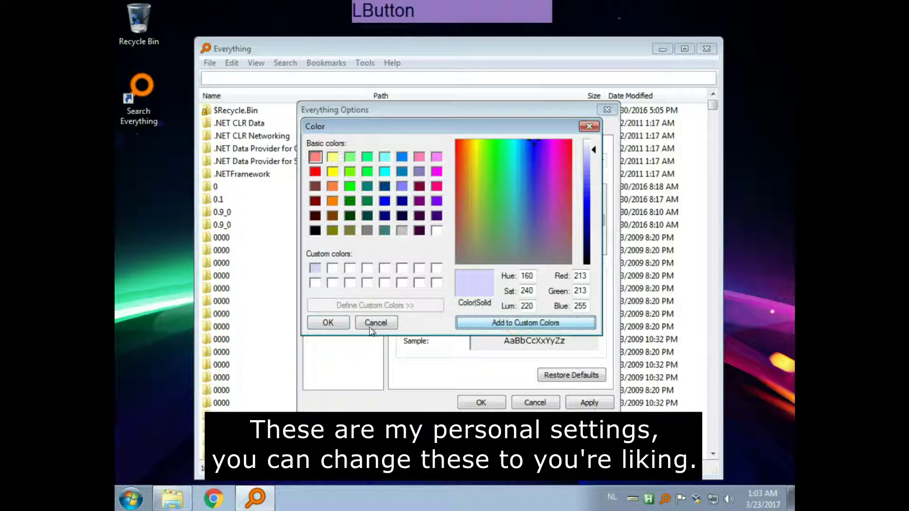
{"action": "left_click", "coordinate": [328, 323]}
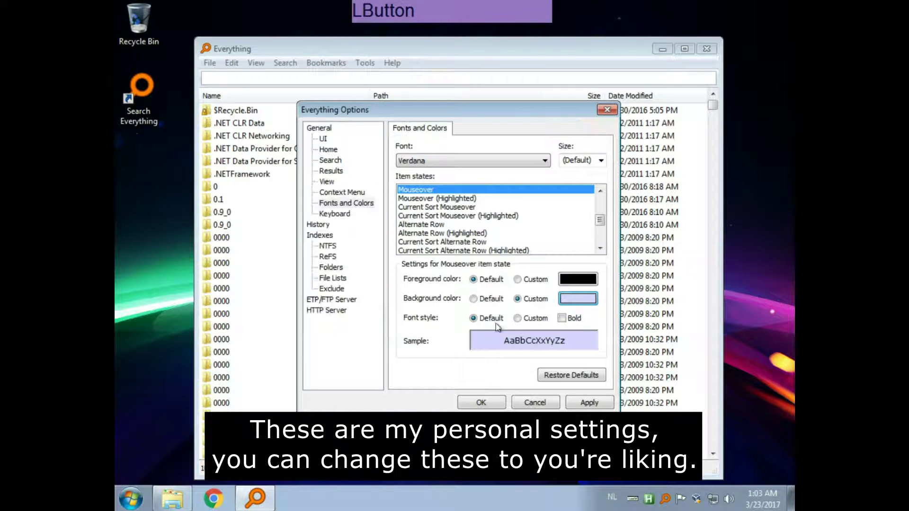
Step: In the Keyboard settings, assign F1 as the Show window hotkey
{"action": "left_click", "coordinate": [335, 214]}
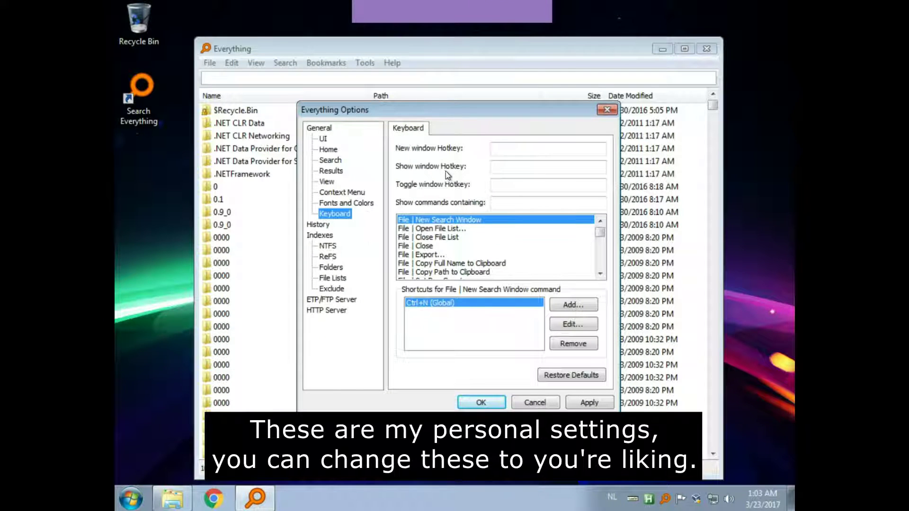
{"action": "left_click", "coordinate": [512, 165]}
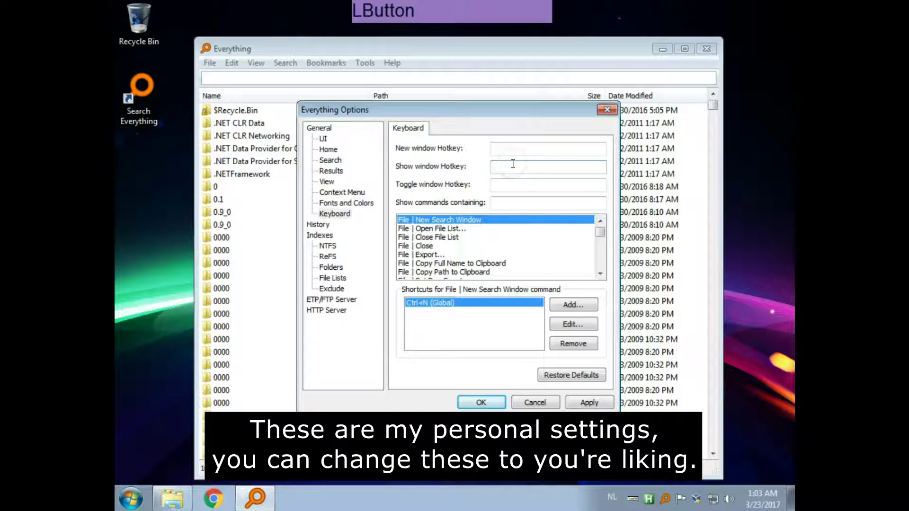
{"action": "key", "text": "F1"}
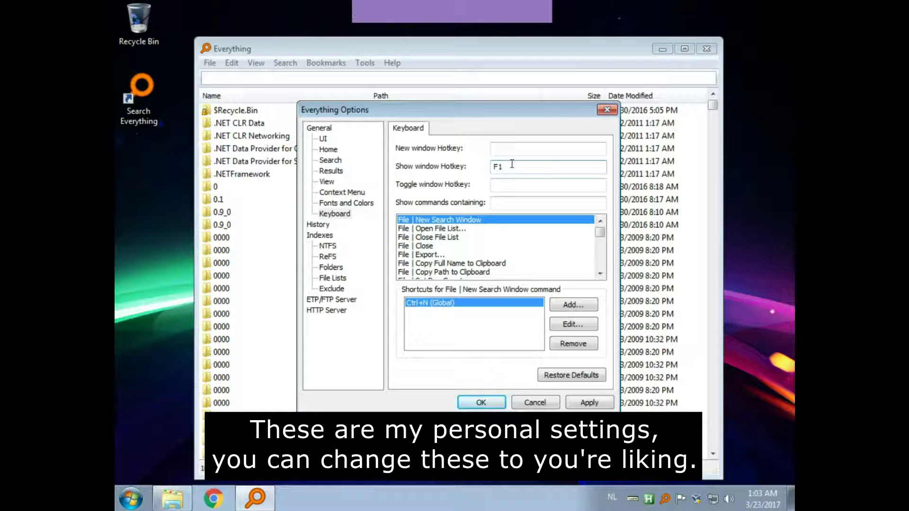
Step: Limit run history to 999999 days in the History settings, and automatically include new removable volumes in the NTFS index settings
{"action": "left_click", "coordinate": [318, 224]}
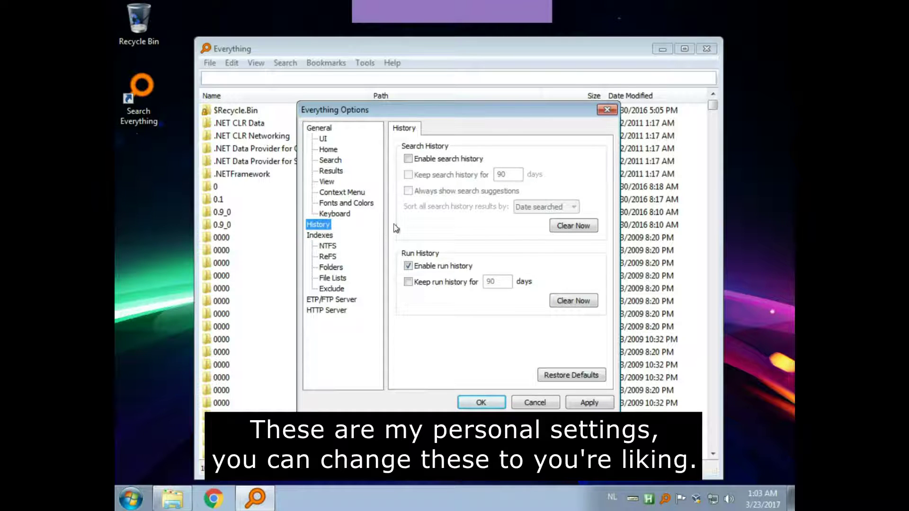
{"action": "left_click", "coordinate": [408, 283]}
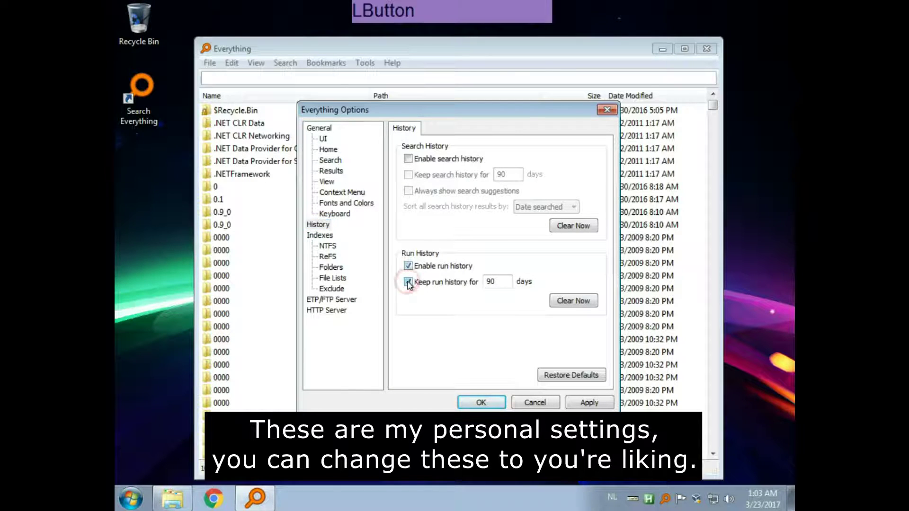
{"action": "left_click_drag", "start_coordinate": [507, 282], "coordinate": [471, 285]}
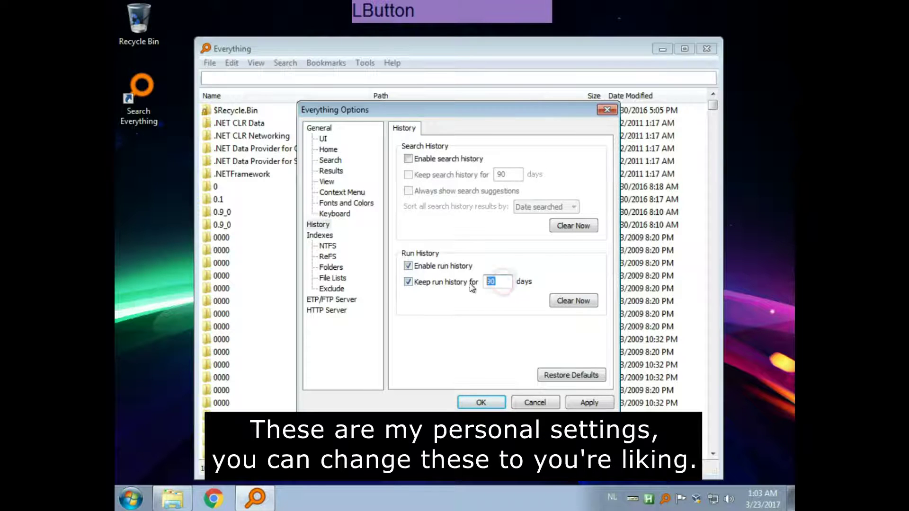
{"action": "type", "text": "99999"}
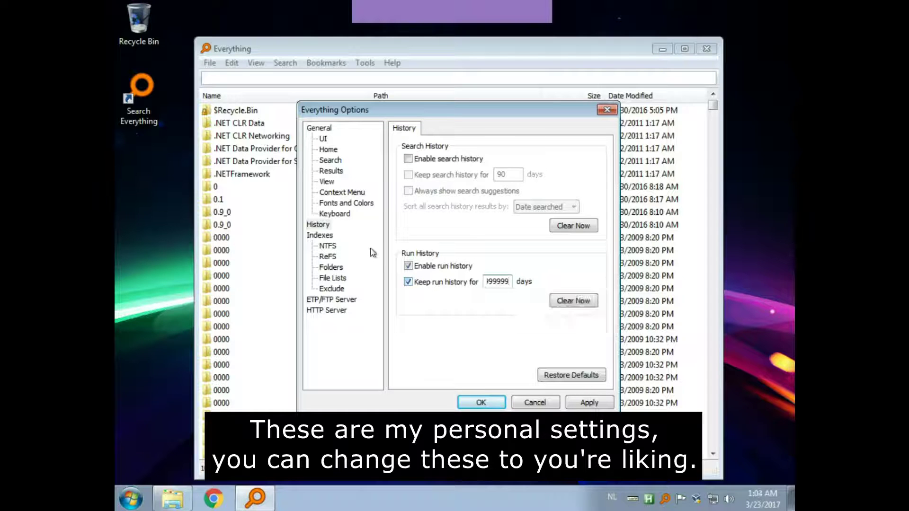
{"action": "left_click", "coordinate": [329, 246]}
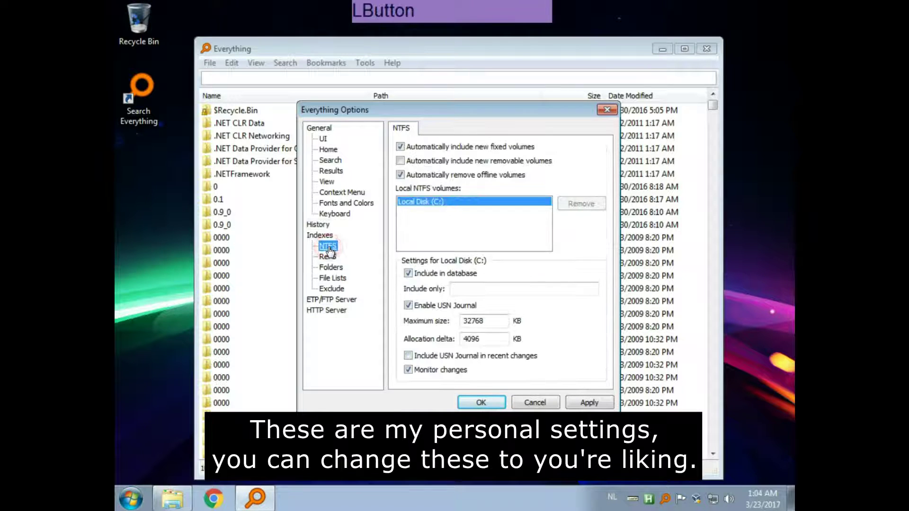
{"action": "left_click", "coordinate": [489, 162]}
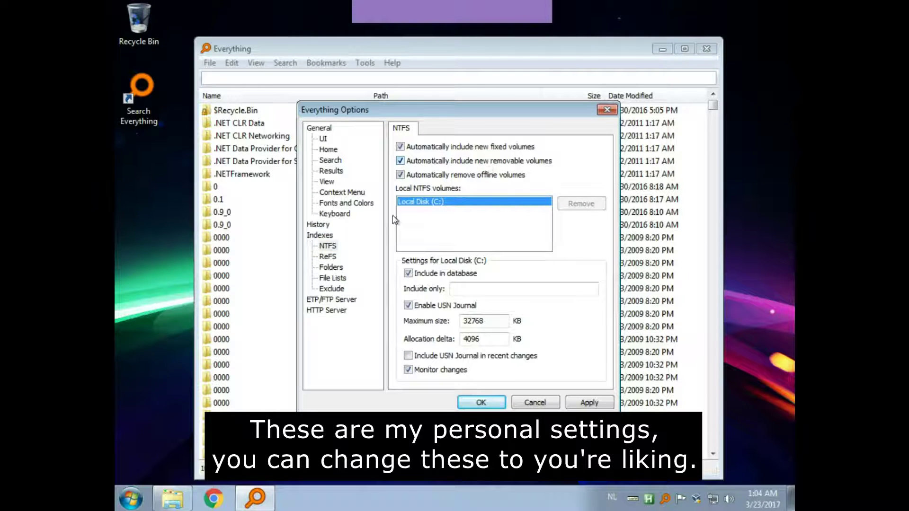
Step: In the Exclude settings, add the folder C:\Users\Test\AppData to the excluded folders
{"action": "left_click", "coordinate": [337, 289]}
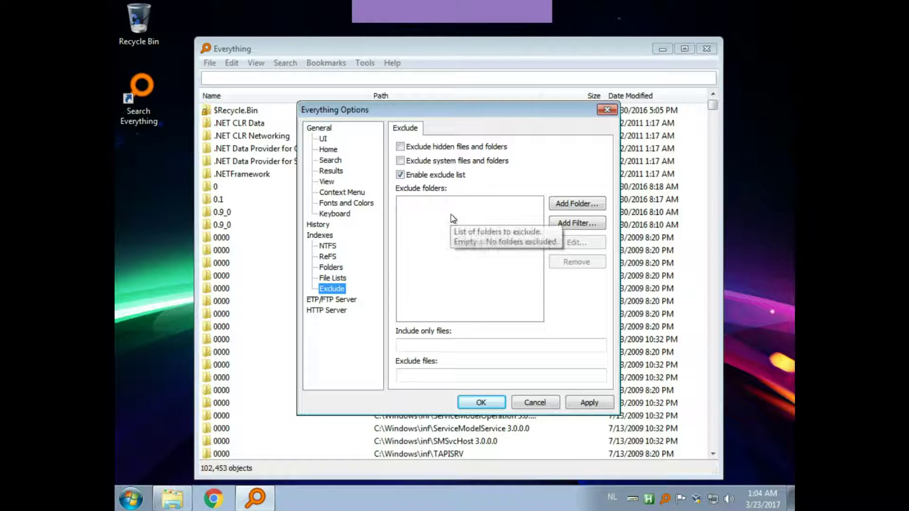
{"action": "left_click", "coordinate": [560, 204]}
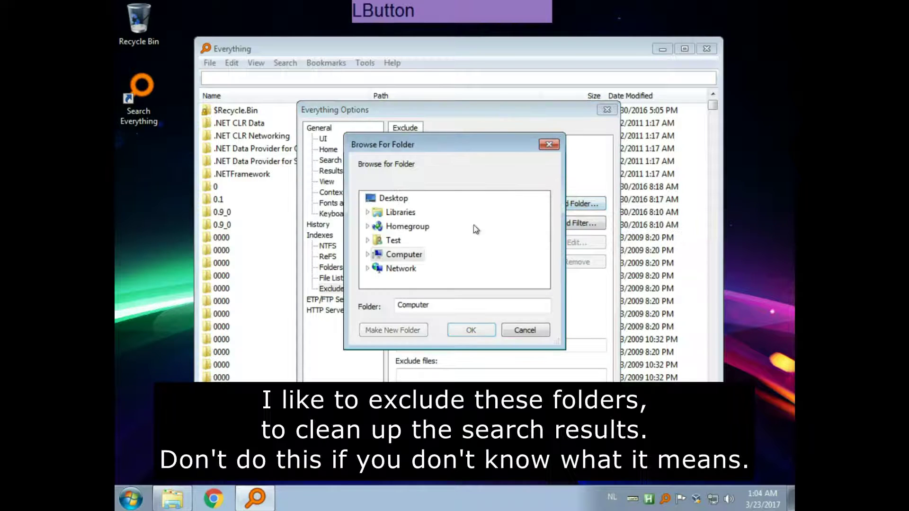
{"action": "left_click", "coordinate": [368, 256]}
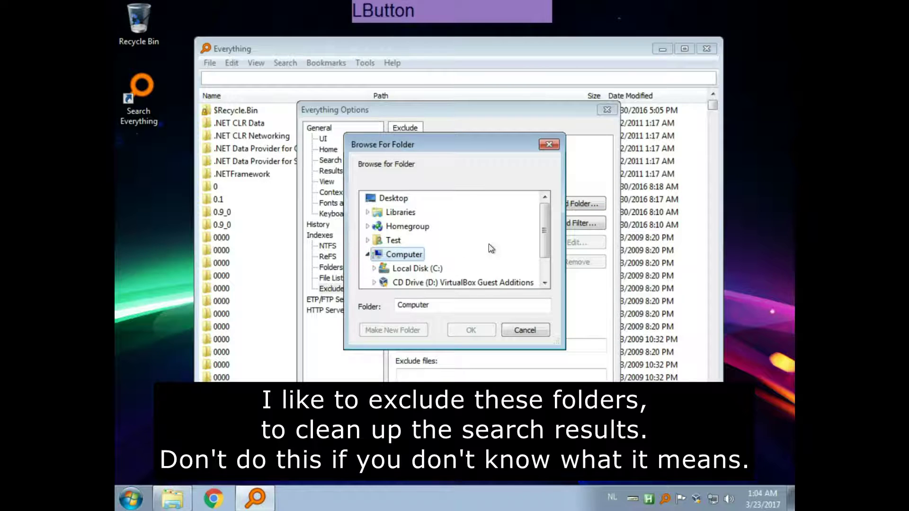
{"action": "left_click", "coordinate": [374, 269]}
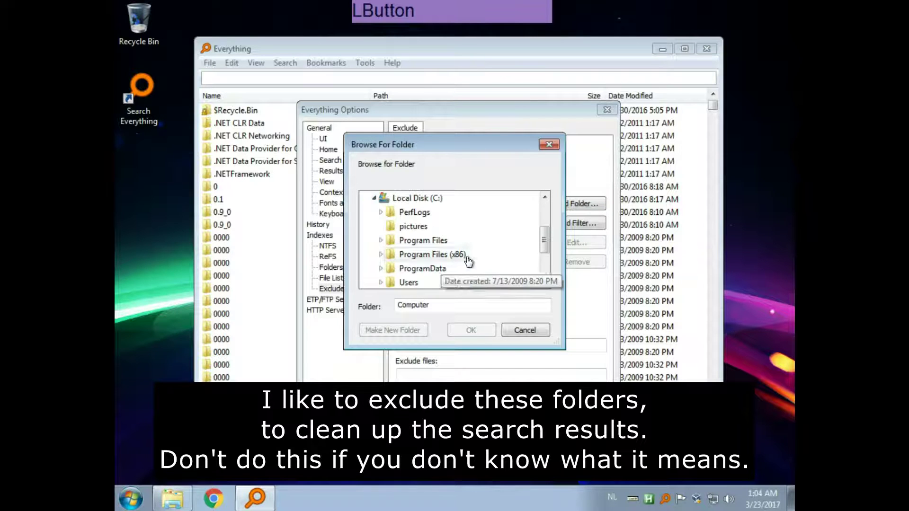
{"action": "left_click", "coordinate": [379, 283]}
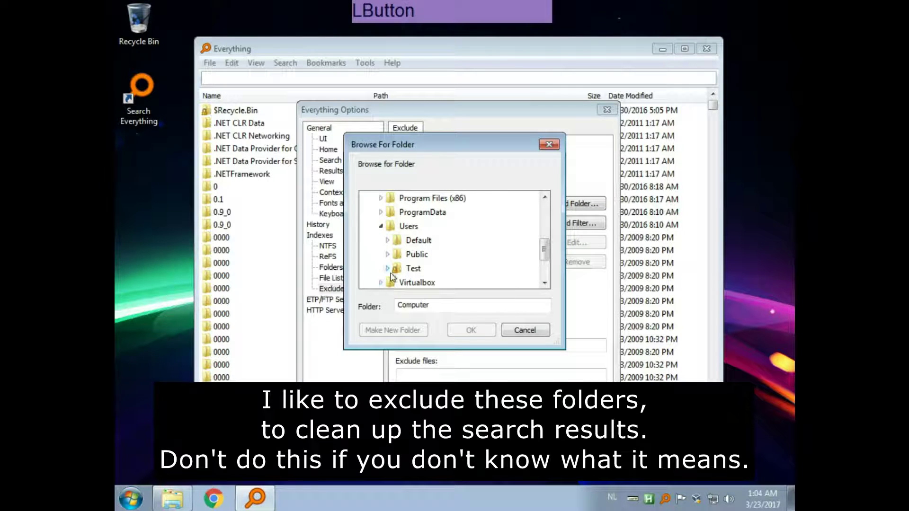
{"action": "left_click", "coordinate": [388, 268]}
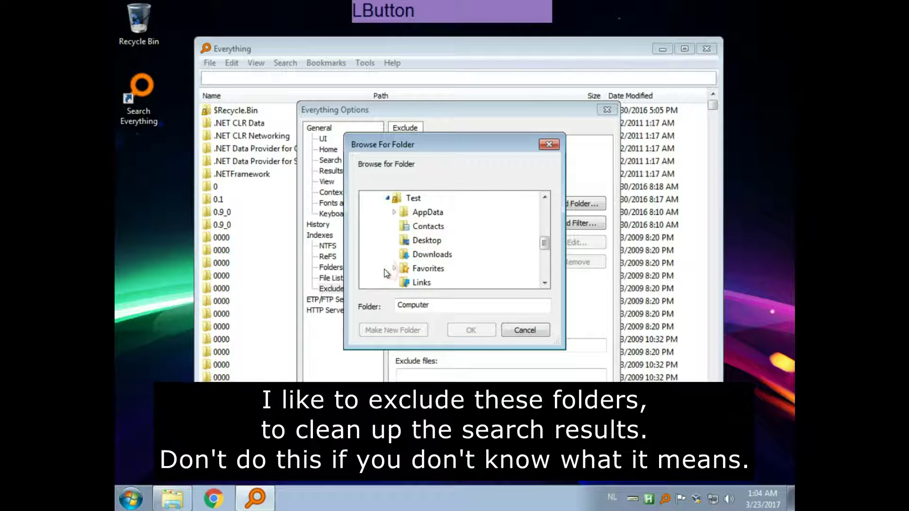
{"action": "left_click", "coordinate": [426, 213]}
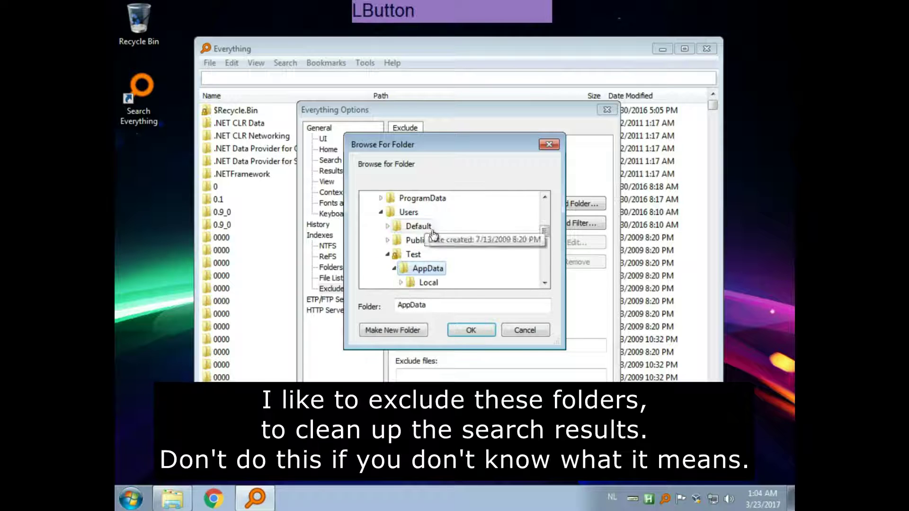
{"action": "left_click", "coordinate": [472, 330]}
Step: Add C:\Windows to the excluded folders, then apply all option changes and close the options
{"action": "left_click", "coordinate": [579, 205]}
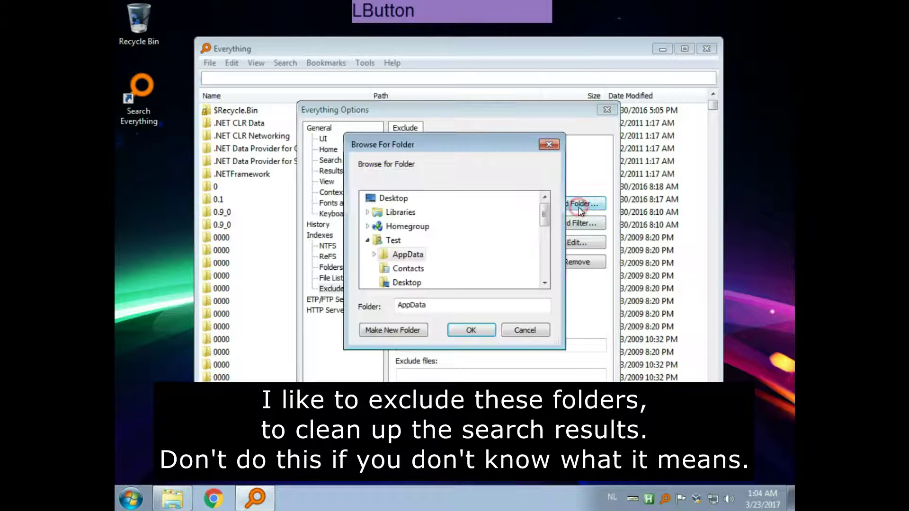
{"action": "left_click_drag", "start_coordinate": [543, 214], "coordinate": [544, 272]}
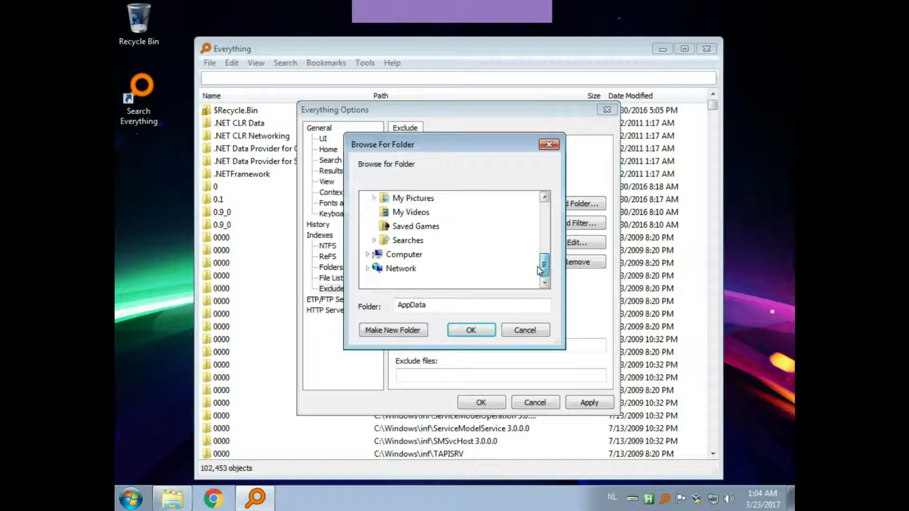
{"action": "left_click", "coordinate": [367, 256]}
{"action": "left_click", "coordinate": [374, 256]}
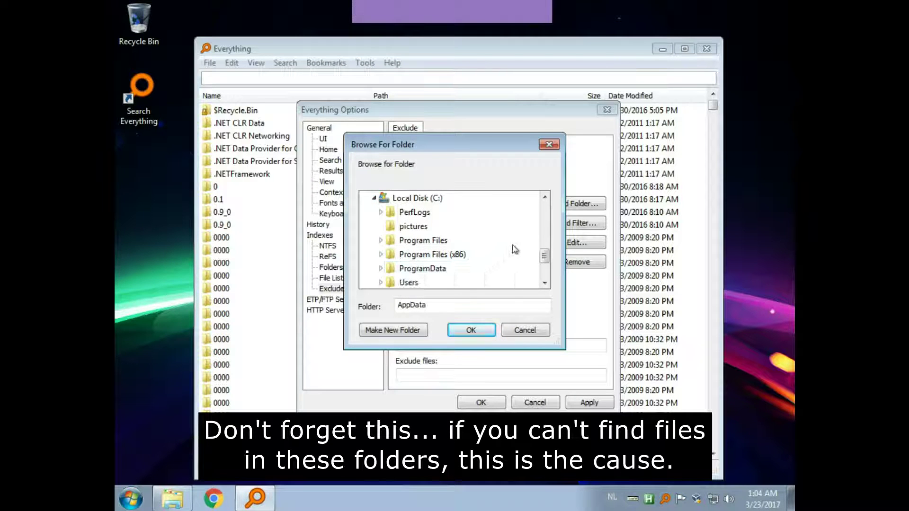
{"action": "left_click_drag", "start_coordinate": [543, 255], "coordinate": [539, 269]}
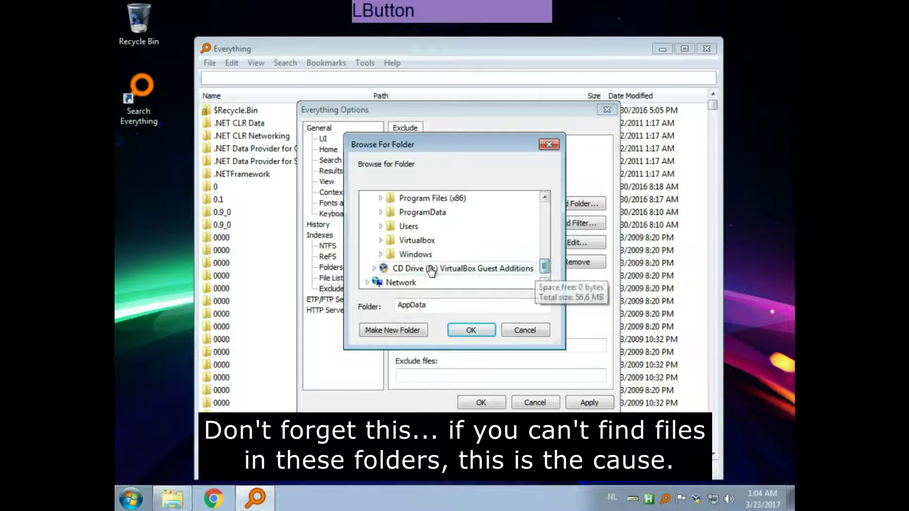
{"action": "left_click", "coordinate": [415, 256]}
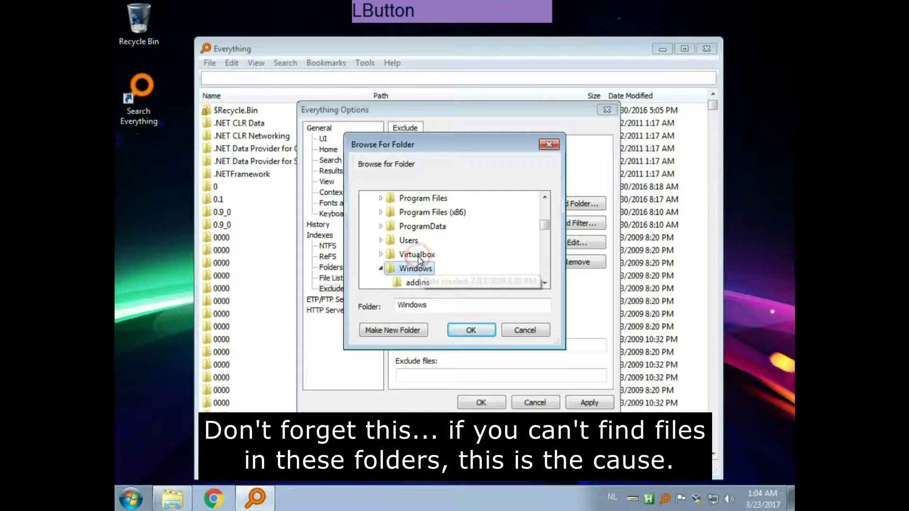
{"action": "left_click", "coordinate": [471, 330]}
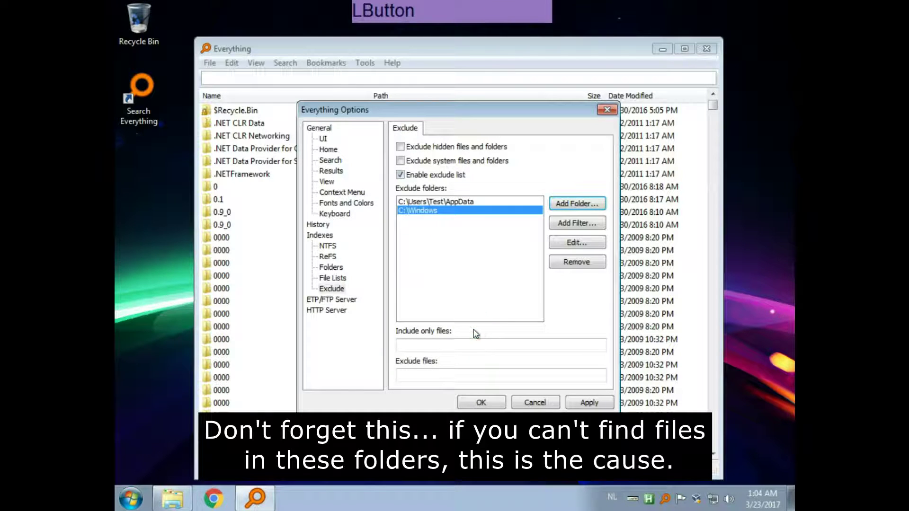
{"action": "left_click", "coordinate": [589, 403]}
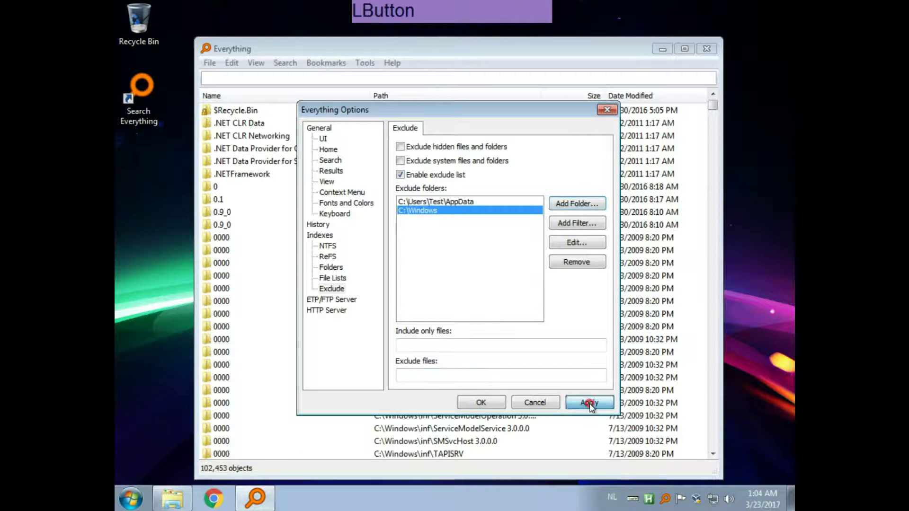
{"action": "left_click", "coordinate": [501, 404]}
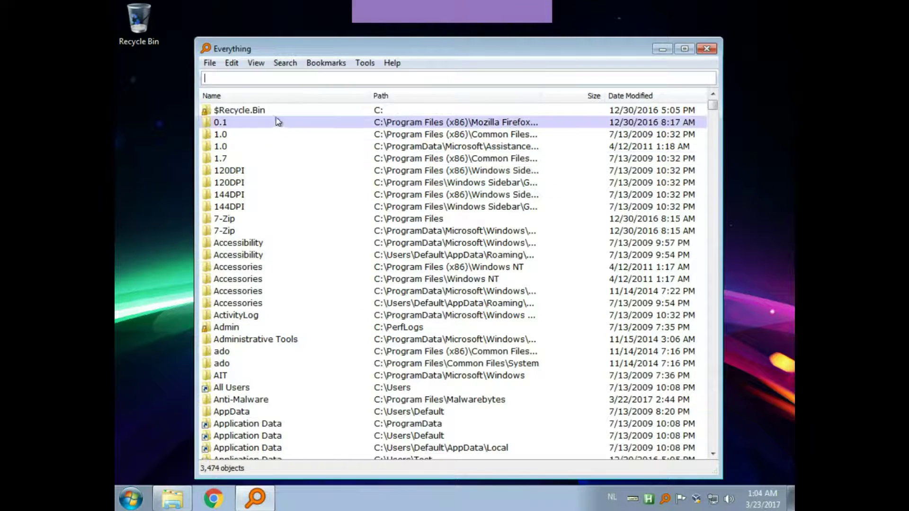
Step: Show the Run Count column in the results list, place it before the Name column, and narrow it to fit its heading
{"action": "right_click", "coordinate": [271, 98]}
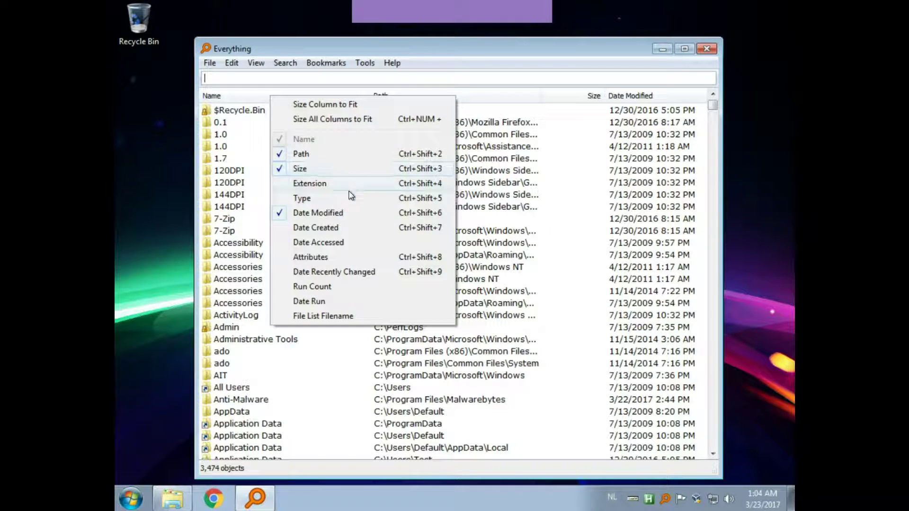
{"action": "left_click", "coordinate": [355, 287]}
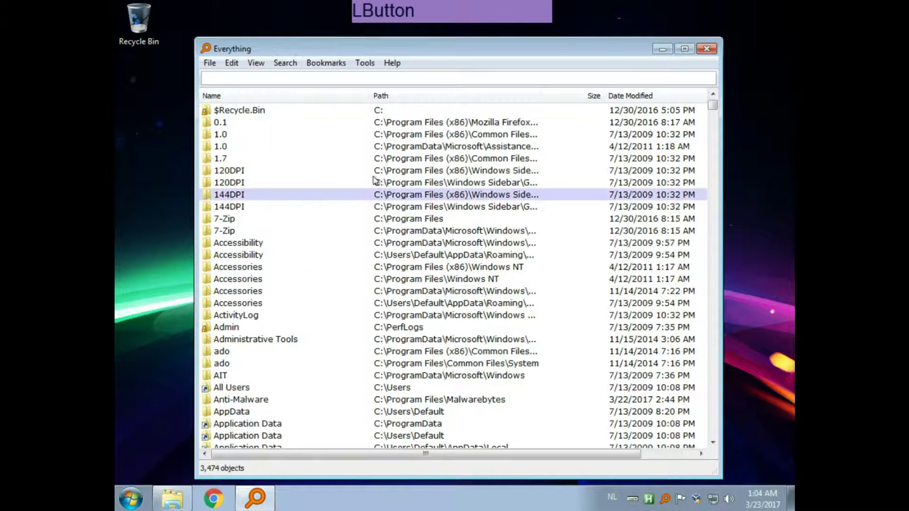
{"action": "left_click_drag", "start_coordinate": [368, 452], "coordinate": [422, 454]}
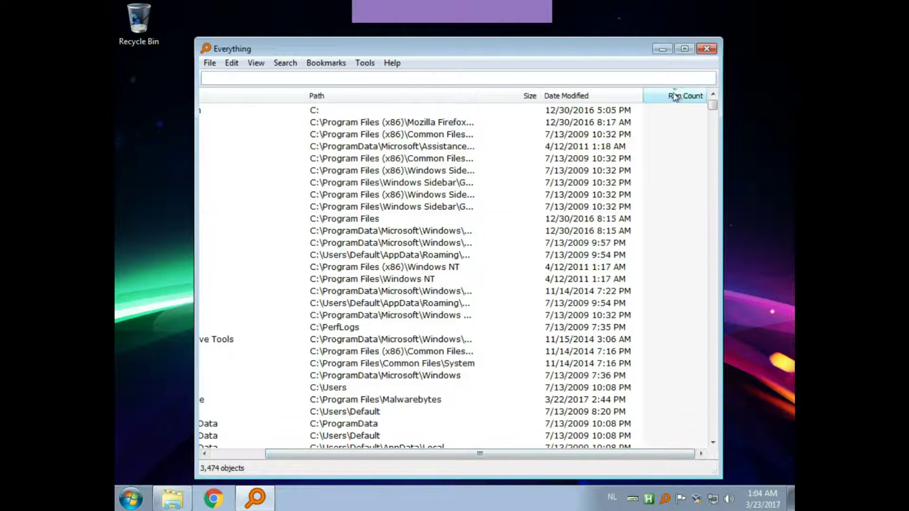
{"action": "left_click_drag", "start_coordinate": [674, 96], "coordinate": [350, 98]}
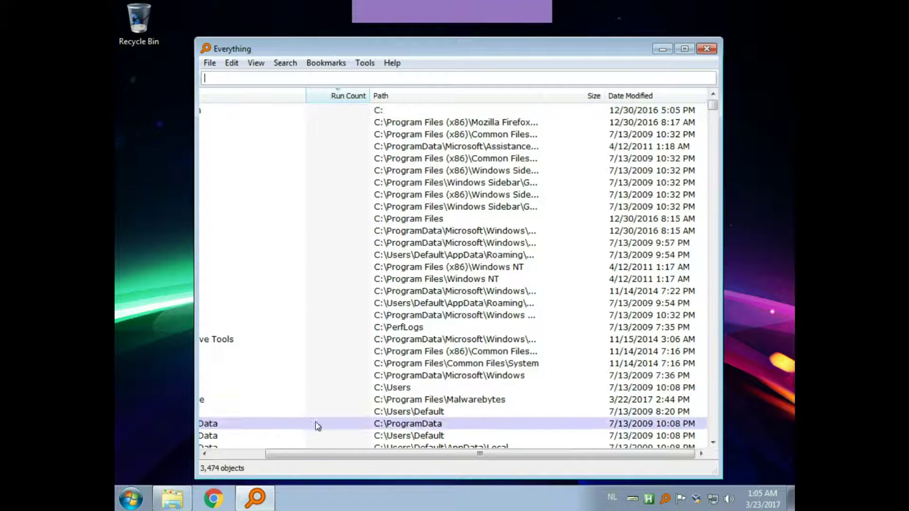
{"action": "left_click", "coordinate": [328, 457]}
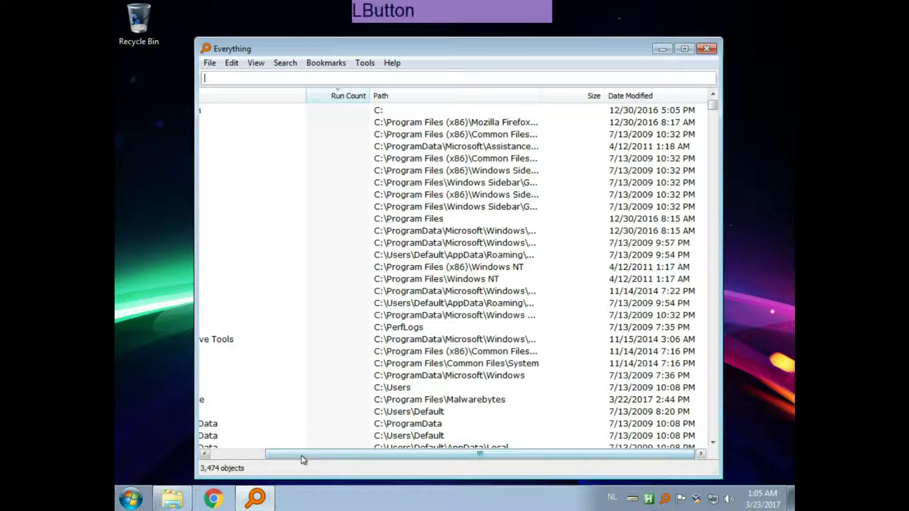
{"action": "left_click_drag", "start_coordinate": [301, 456], "coordinate": [248, 455]}
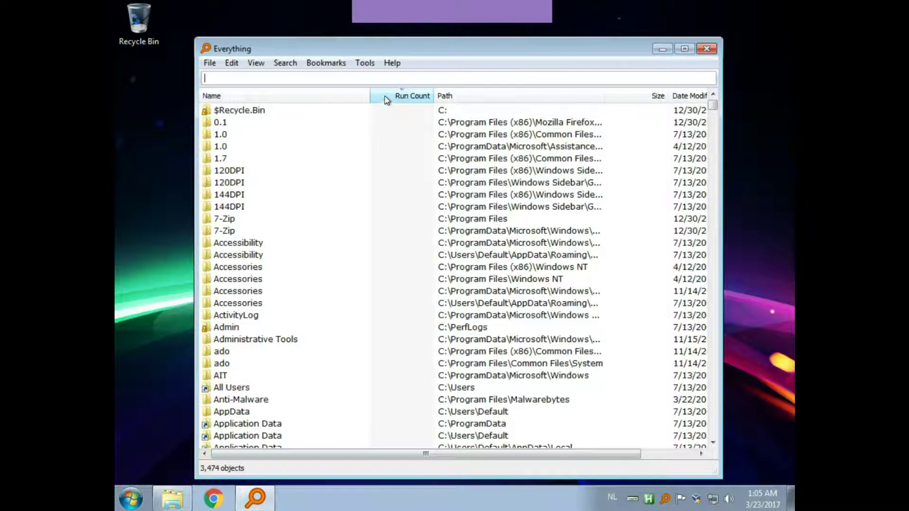
{"action": "left_click_drag", "start_coordinate": [384, 99], "coordinate": [208, 99]}
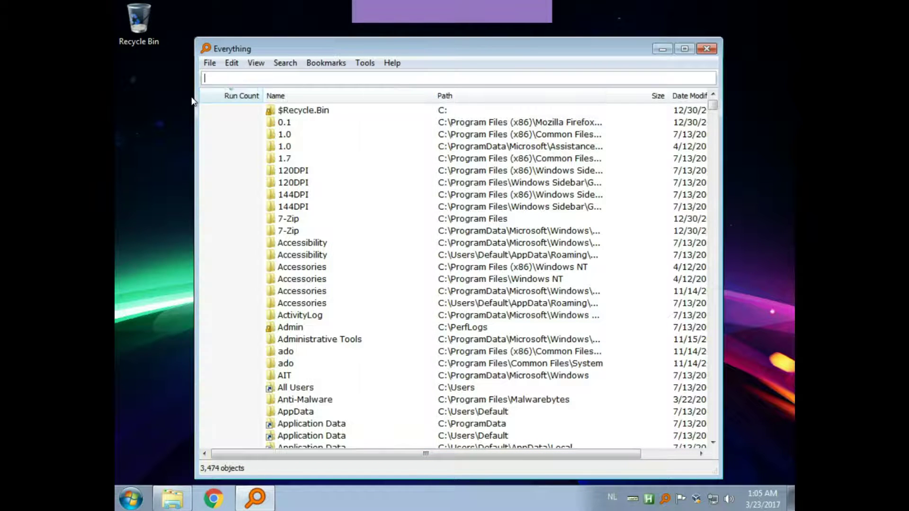
{"action": "left_click_drag", "start_coordinate": [263, 96], "coordinate": [248, 95]}
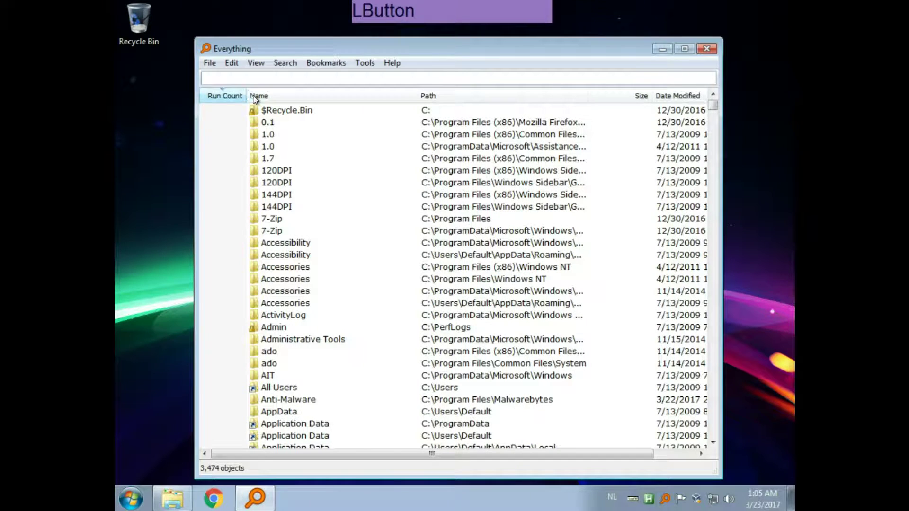
Step: Show the Extension column directly after Name, and move the Size column between Extension and Path, narrowing it
{"action": "right_click", "coordinate": [453, 98]}
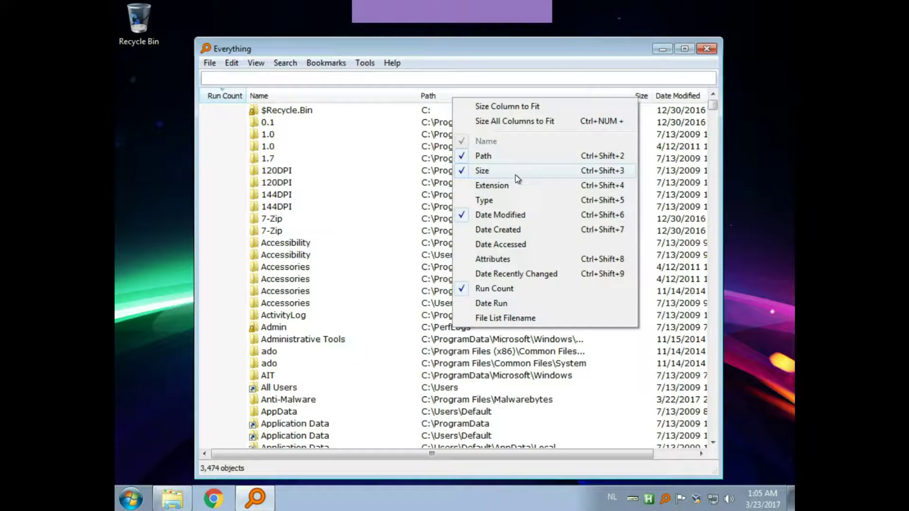
{"action": "left_click", "coordinate": [502, 185]}
{"action": "left_click_drag", "start_coordinate": [606, 95], "coordinate": [461, 97]}
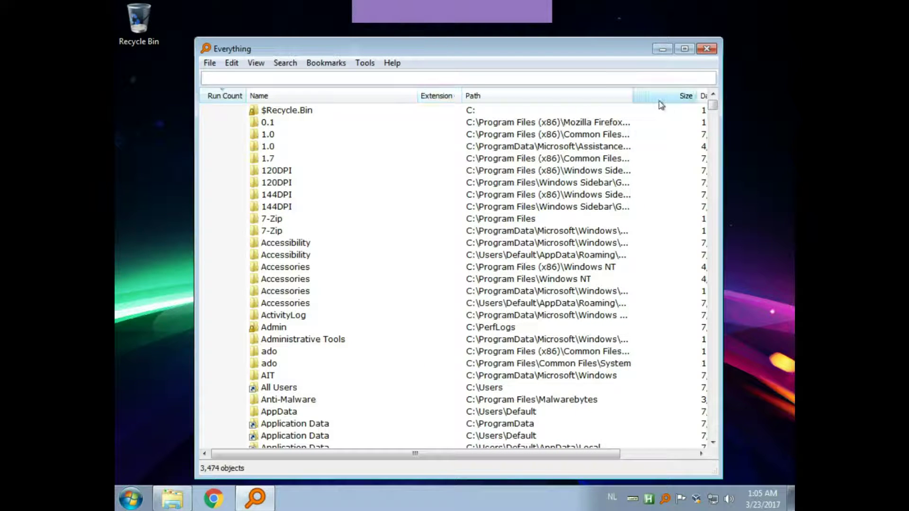
{"action": "left_click_drag", "start_coordinate": [661, 103], "coordinate": [496, 95]}
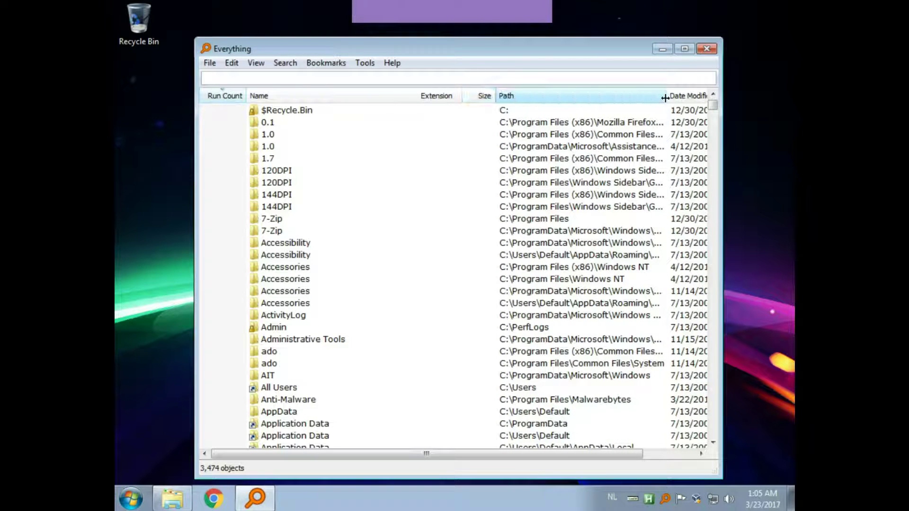
Step: Widen the Path column and enlarge and reposition the results window so the Date Modified column fits completely
{"action": "left_click_drag", "start_coordinate": [664, 97], "coordinate": [783, 104]}
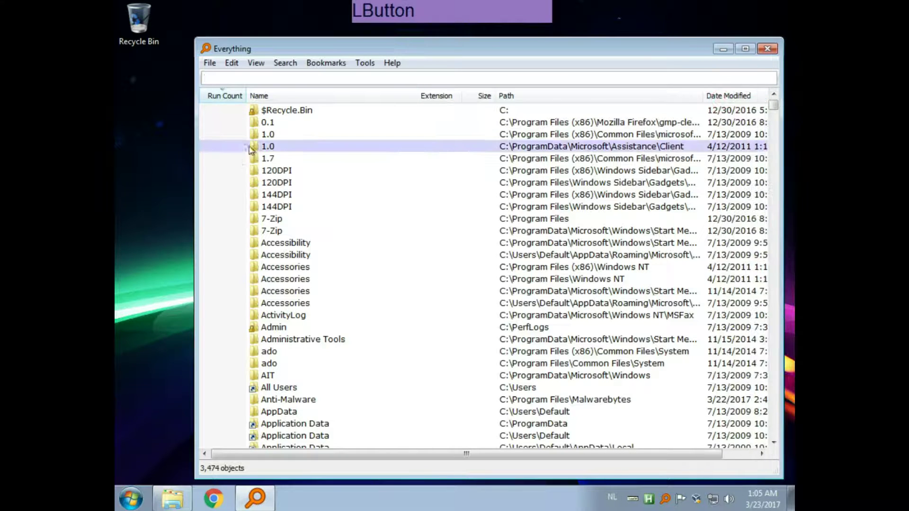
{"action": "left_click_drag", "start_coordinate": [194, 211], "coordinate": [149, 213]}
{"action": "left_click_drag", "start_coordinate": [370, 49], "coordinate": [362, 55]}
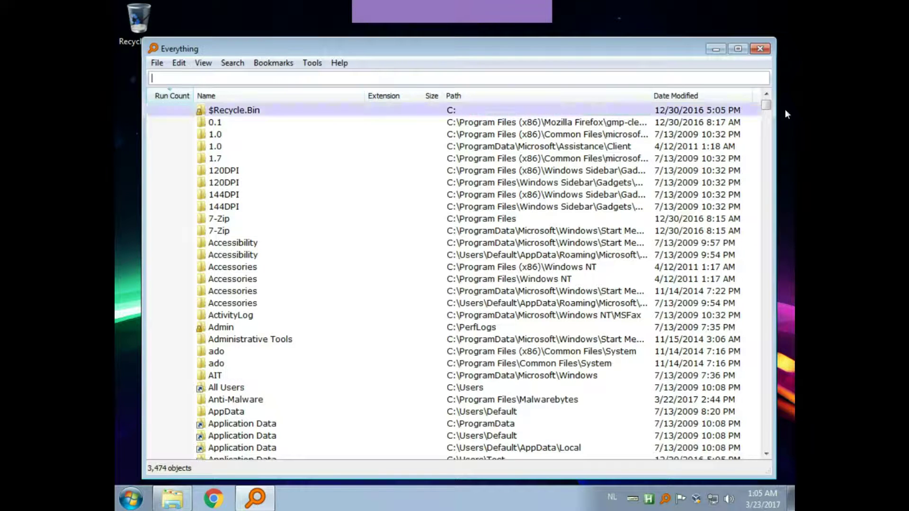
Step: Close the results window and exit Everything completely so it is not running in the background
{"action": "key", "text": "alt+F4"}
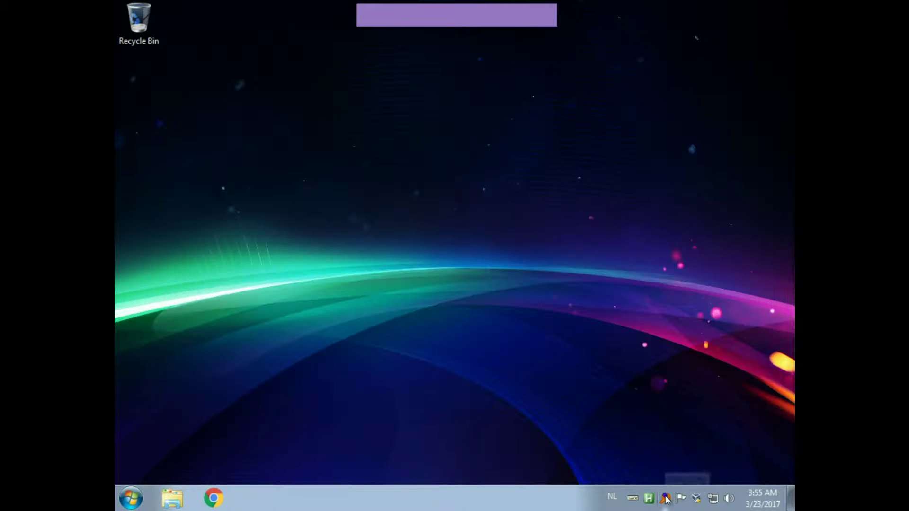
{"action": "right_click", "coordinate": [665, 498]}
{"action": "left_click", "coordinate": [681, 484]}
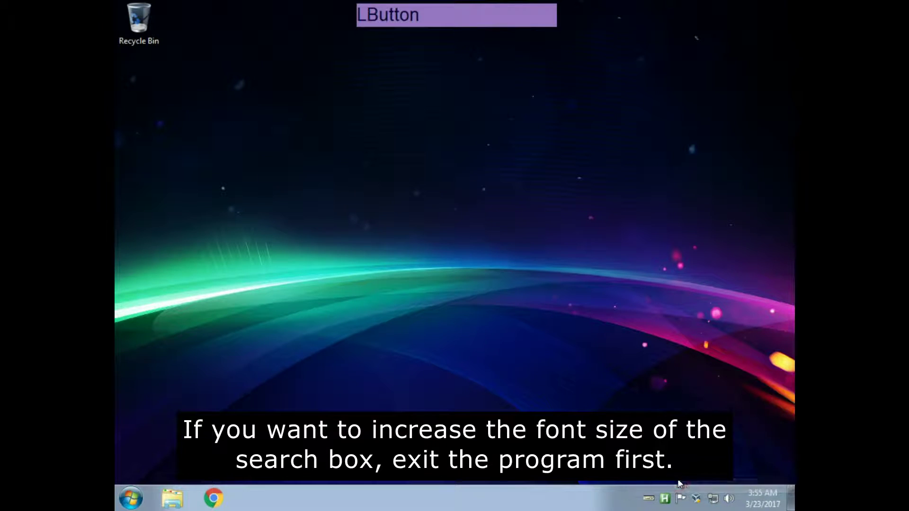
Step: Switch to Windows Explorer and open the configuration file %APPDATA%\Everything\Everything.ini for editing
{"action": "left_click", "coordinate": [173, 497]}
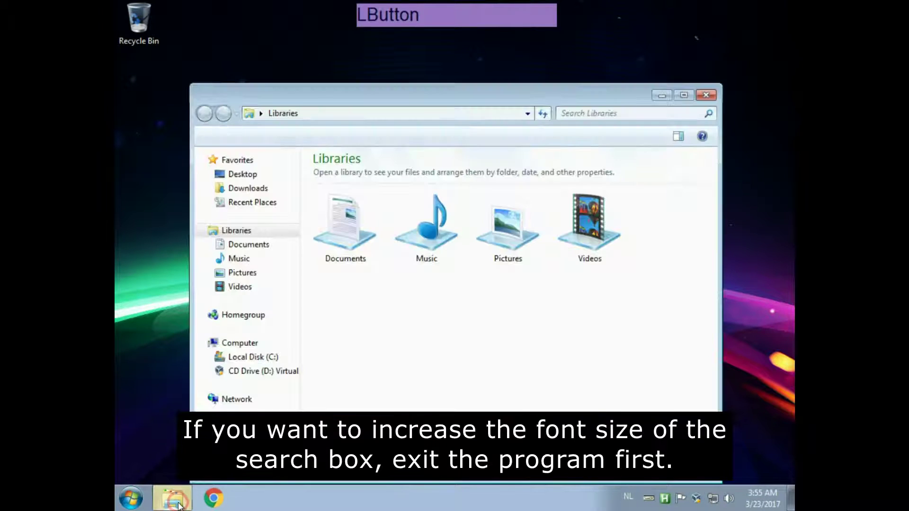
{"action": "left_click", "coordinate": [388, 115]}
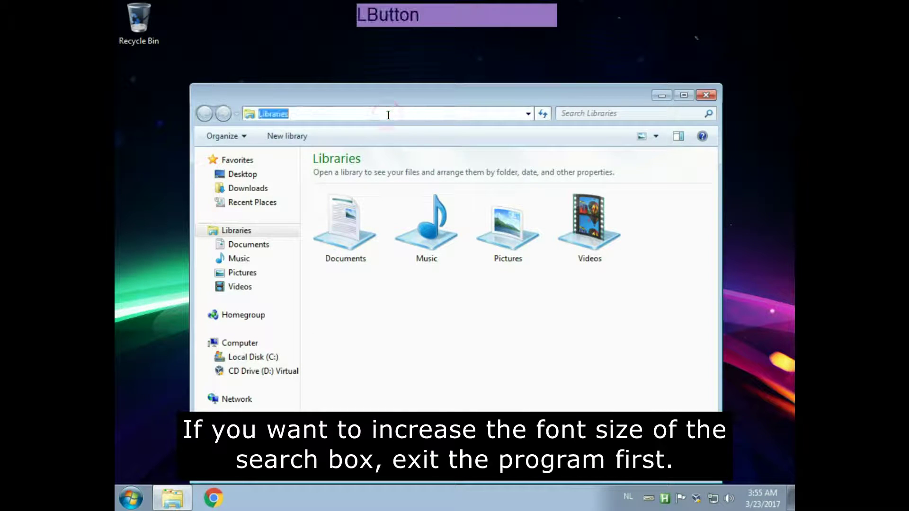
{"action": "type", "text": "%APPDATA%\\Everything\\Everything.ini"}
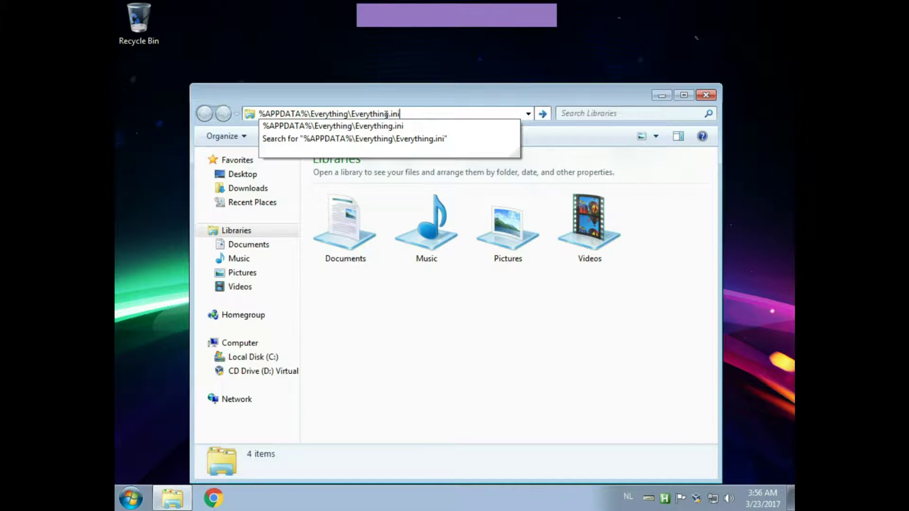
{"action": "key", "text": "Return"}
{"action": "left_click", "coordinate": [488, 239]}
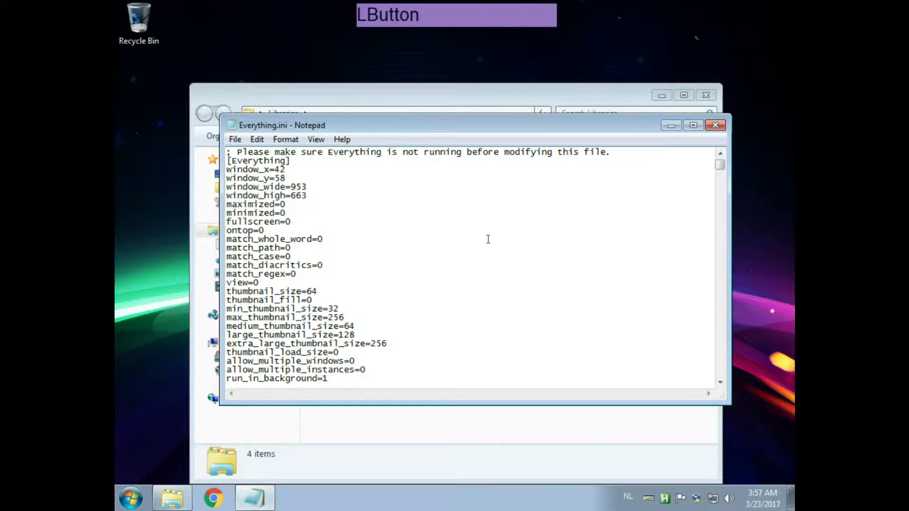
Step: Find search_edit_font_size in Everything.ini, set its value to 17, then save and close the file
{"action": "key", "text": "ctrl+f"}
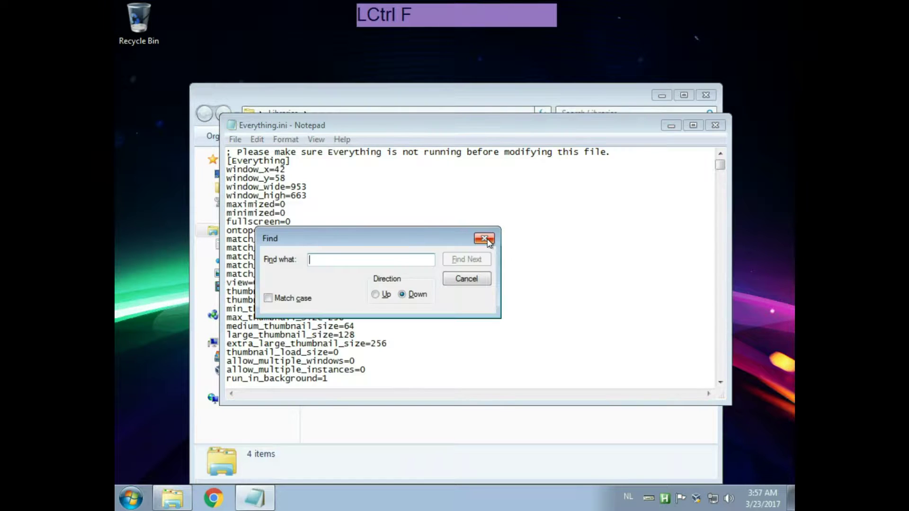
{"action": "type", "text": "search_edit_font_size"}
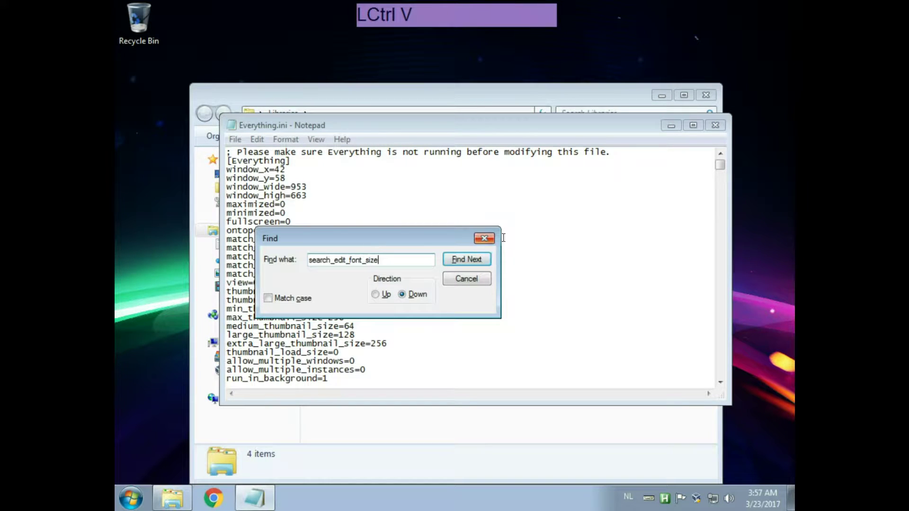
{"action": "left_click", "coordinate": [468, 262]}
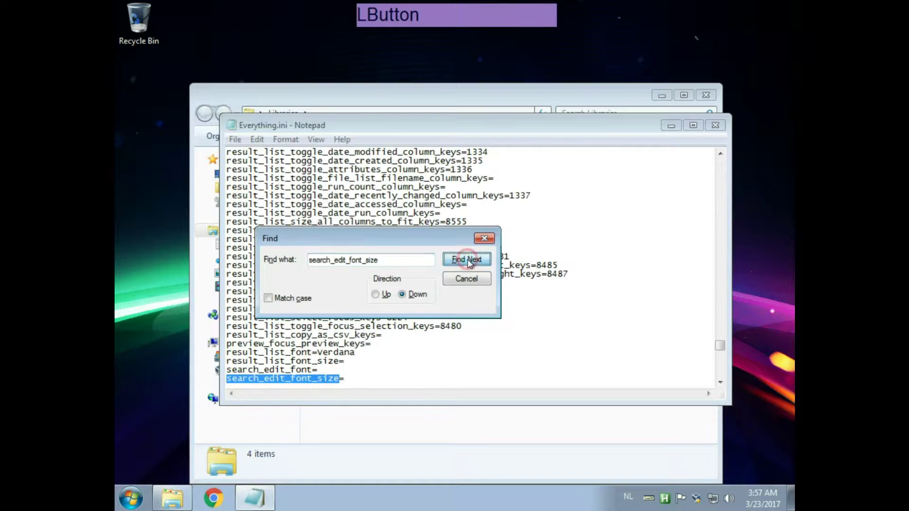
{"action": "left_click", "coordinate": [483, 238]}
{"action": "left_click", "coordinate": [371, 379]}
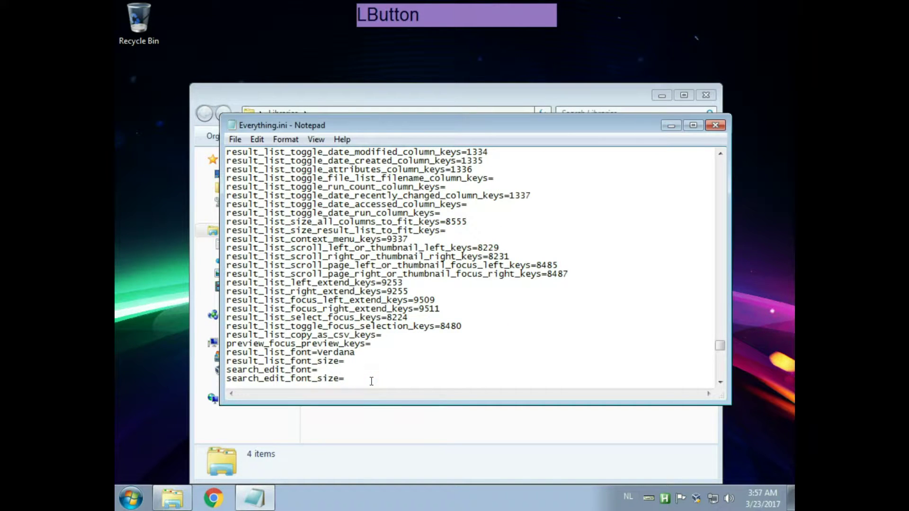
{"action": "type", "text": "17"}
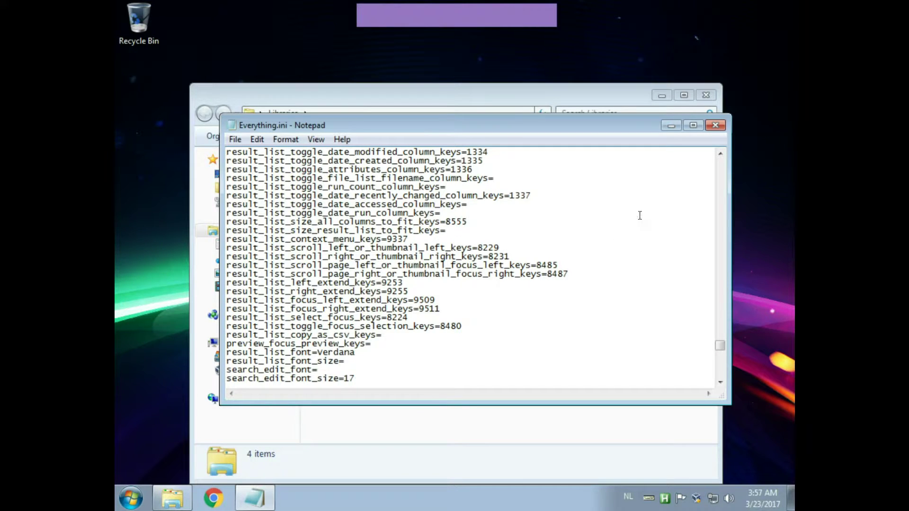
{"action": "left_click", "coordinate": [715, 125]}
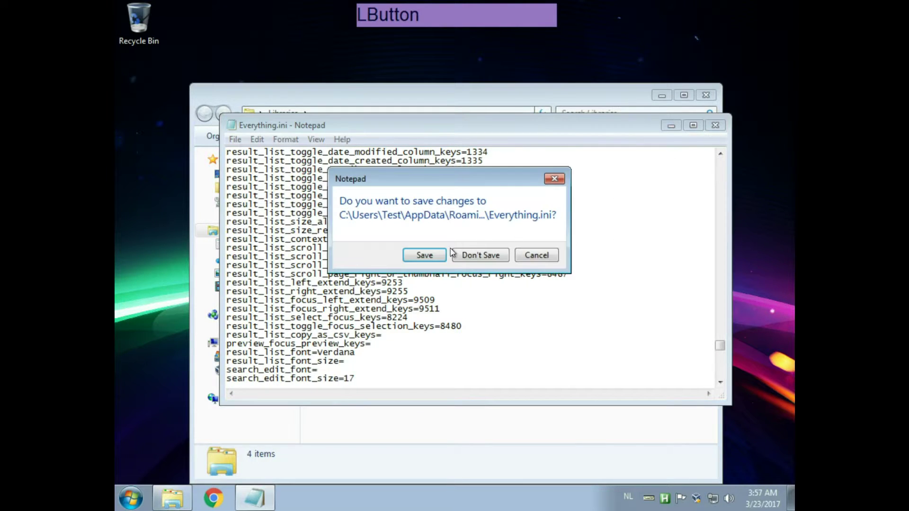
{"action": "left_click", "coordinate": [426, 255]}
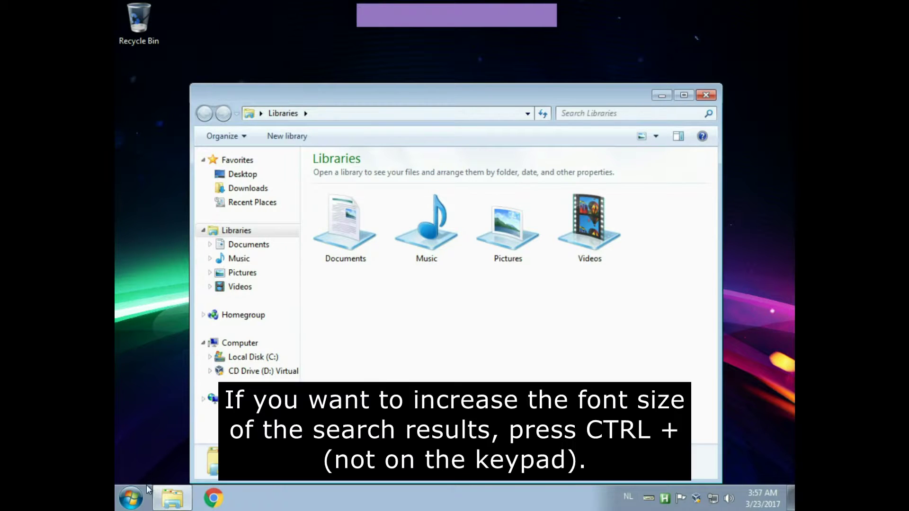
Step: Start Everything again and search for "test" to check the search box font size
{"action": "left_click", "coordinate": [132, 498]}
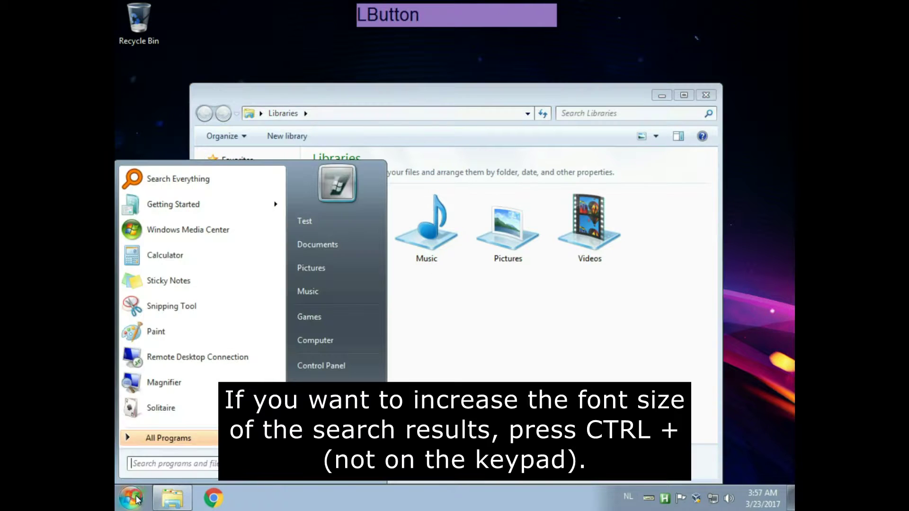
{"action": "left_click", "coordinate": [223, 182]}
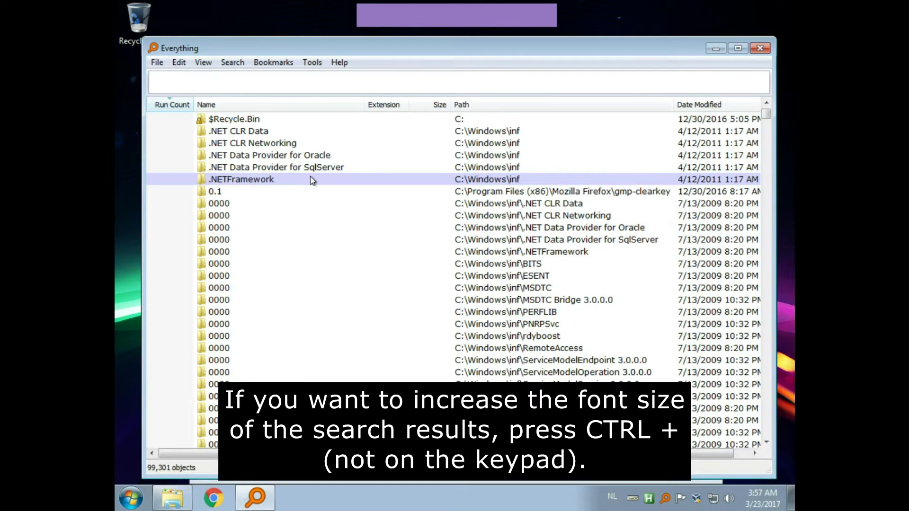
{"action": "type", "text": "test"}
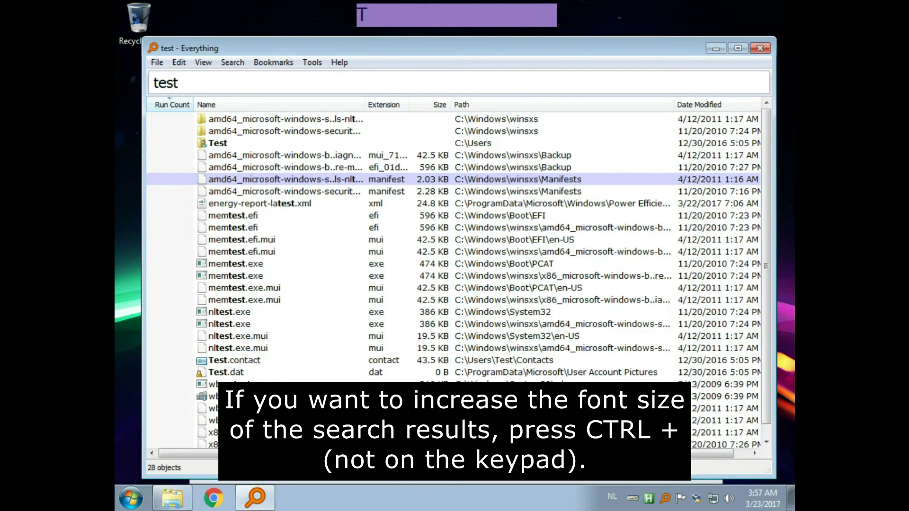